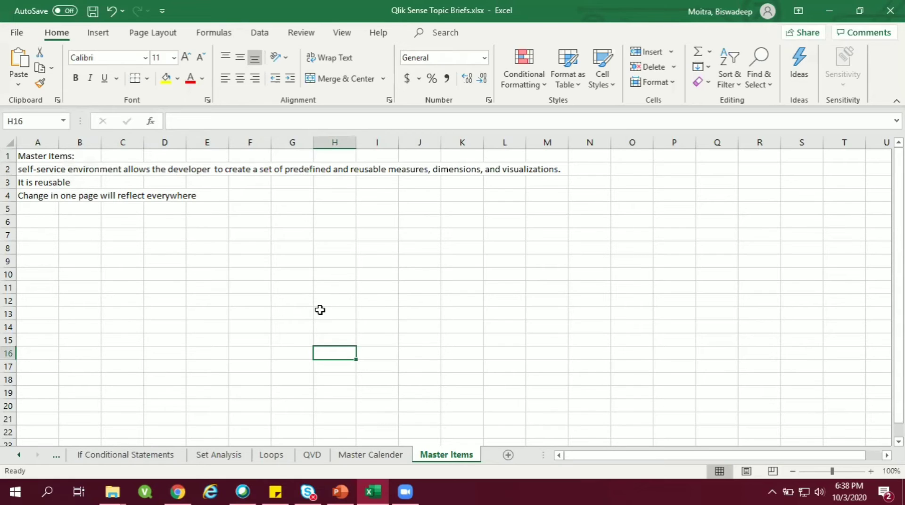
Step: Switch to the Qlik Sense app in the browser and place a bar chart on My new sheet
click(179, 491)
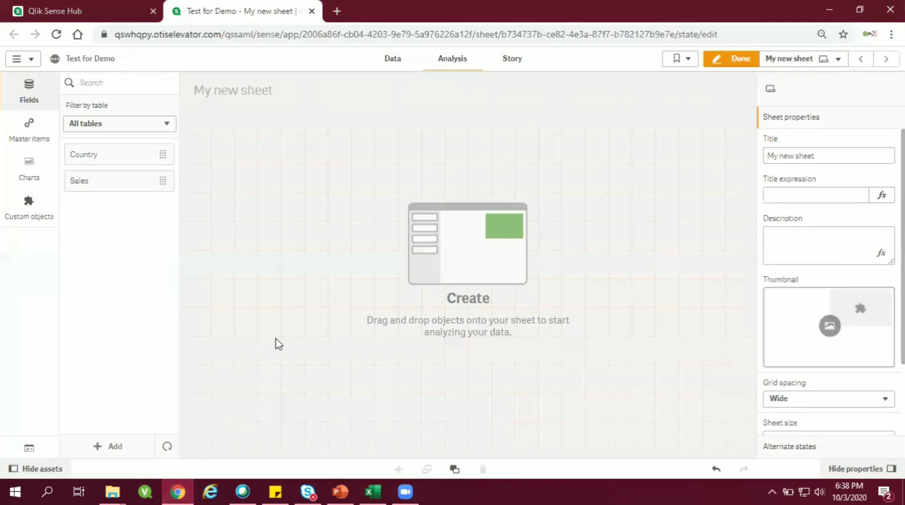
click(36, 171)
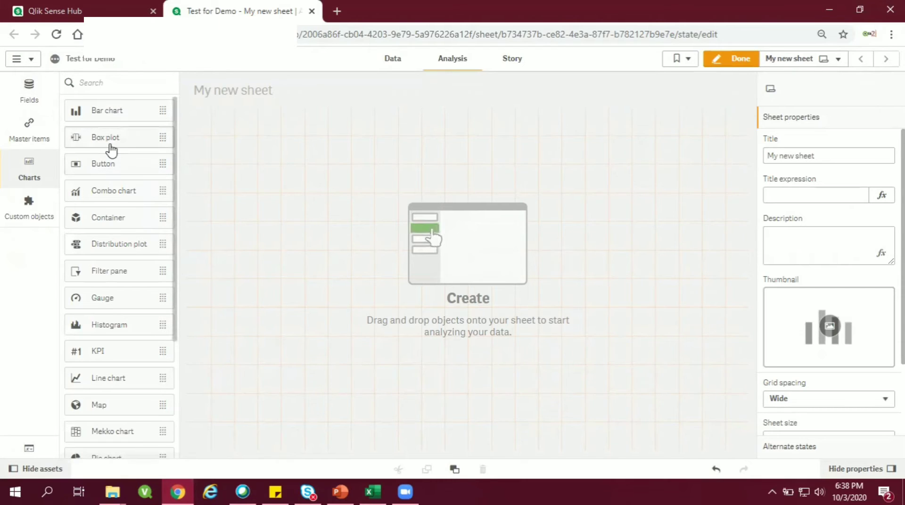
drag(714, 275, 388, 238)
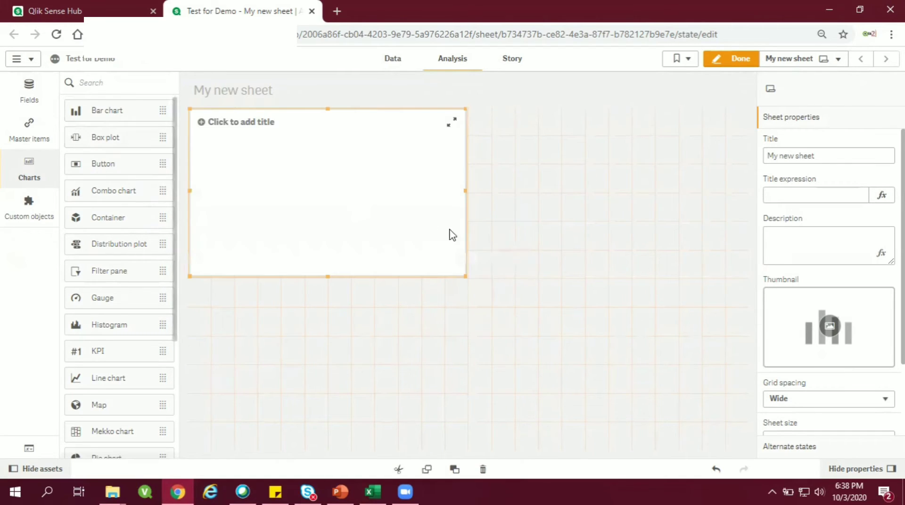
Step: Give the bar chart the Country field as its dimension and Sum(Sales) as its measure
click(313, 208)
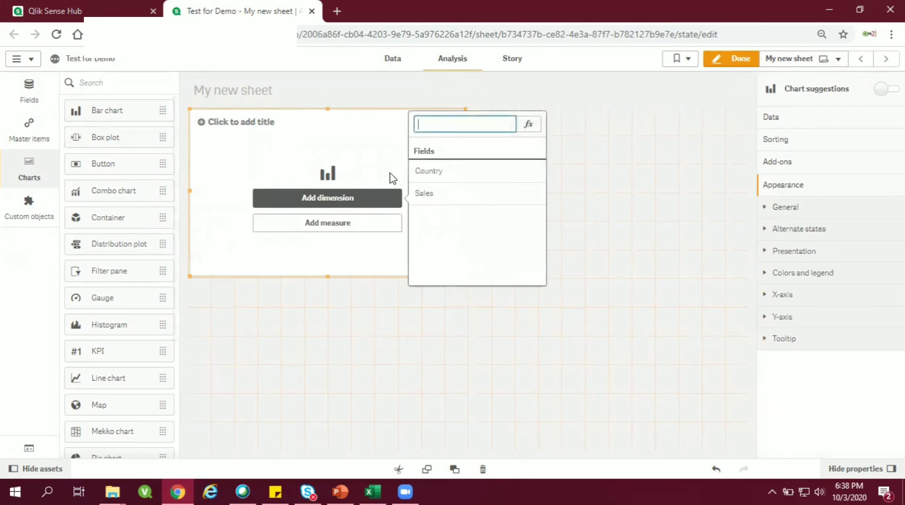
click(422, 171)
click(365, 222)
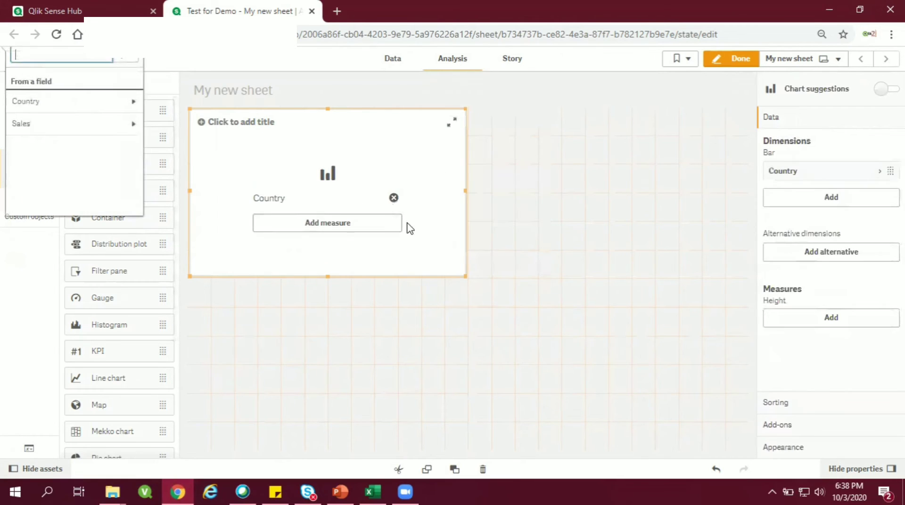
click(132, 123)
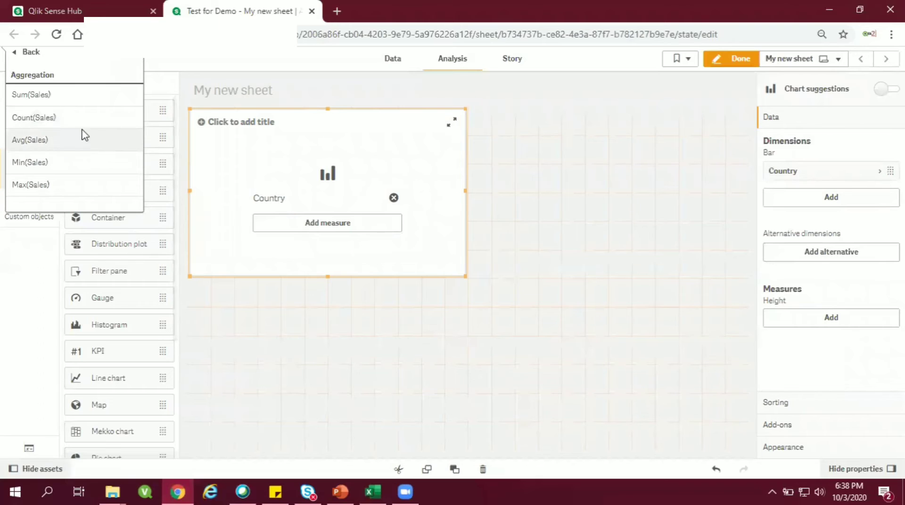
click(84, 103)
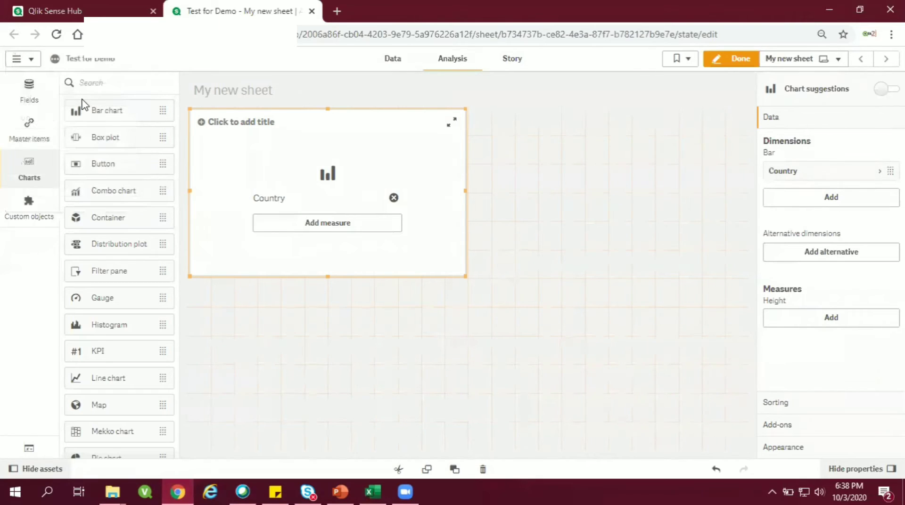
Step: Set the label of the bar chart's Sum(Sales) measure to Sales
click(809, 175)
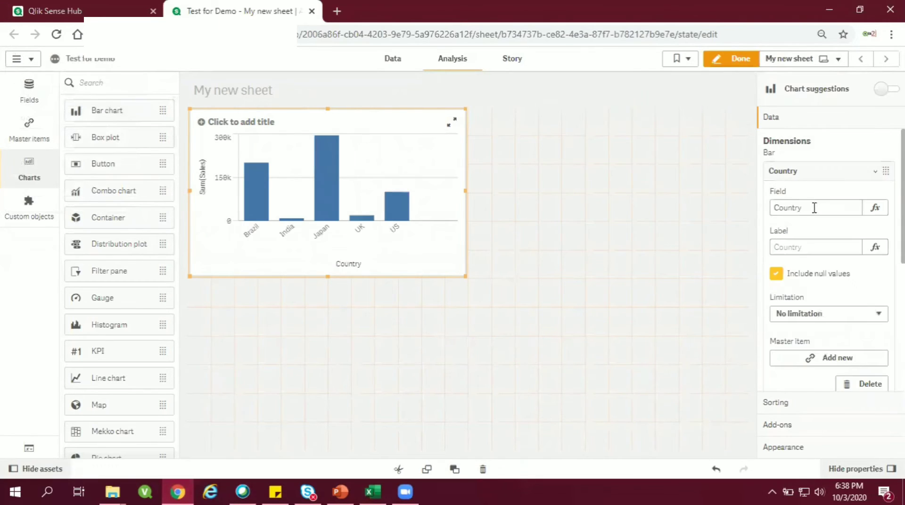
click(802, 178)
click(811, 320)
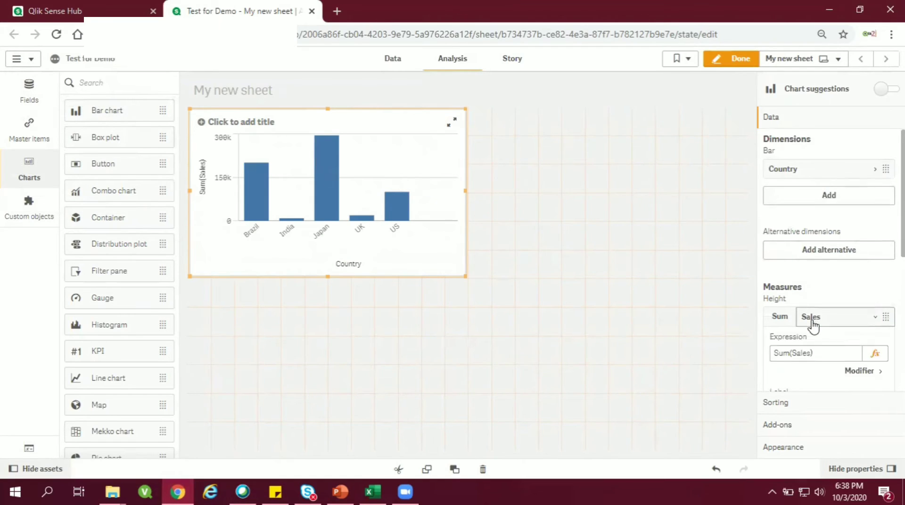
click(801, 343)
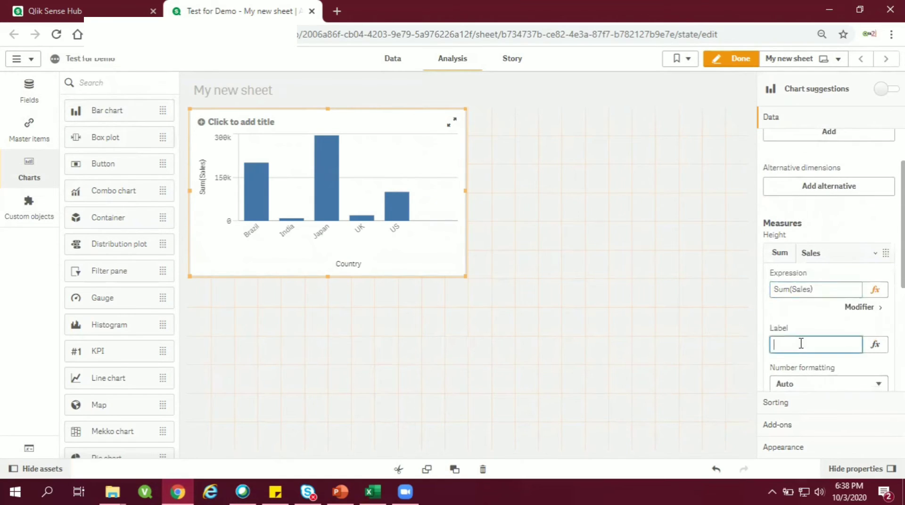
text(Sales)
key(Return)
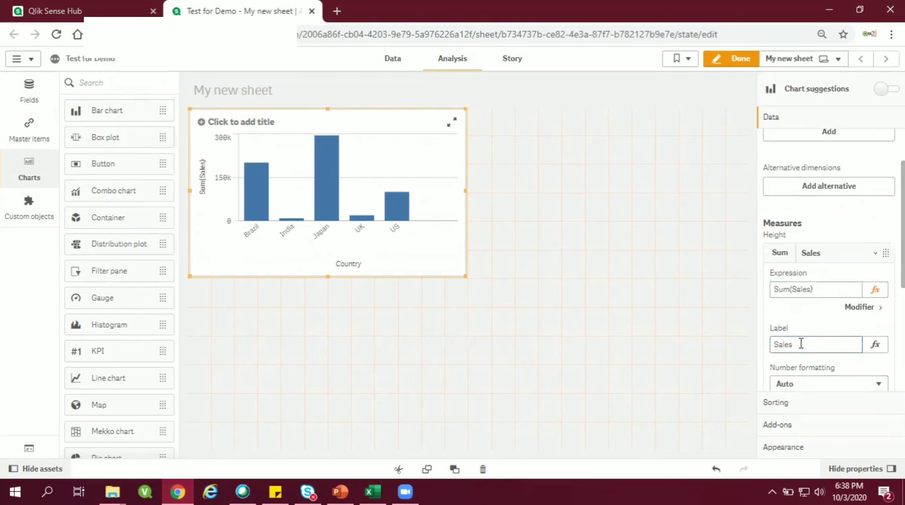
Step: Title the bar chart Country Sale and widen it slightly on the sheet
click(324, 124)
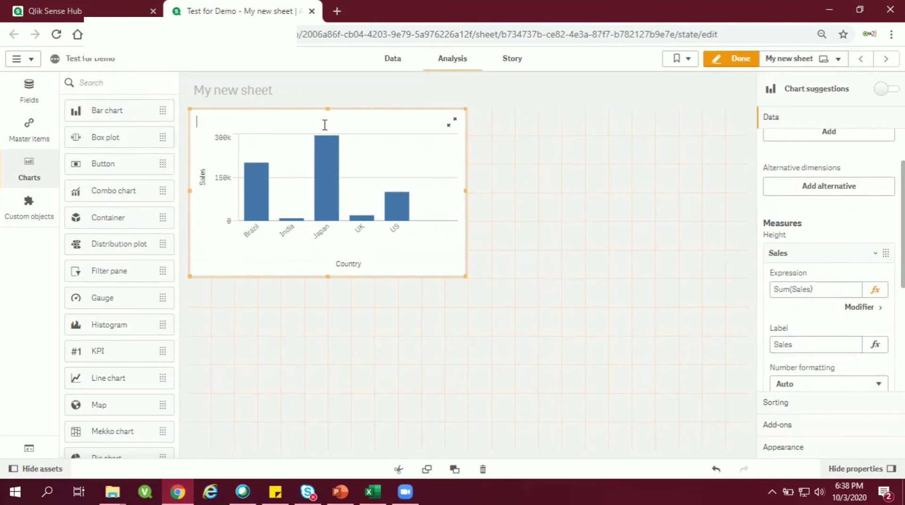
text(Country Sale)
mouse_move(466, 277)
mouse_down()
mouse_move(632, 289)
mouse_move(541, 269)
mouse_move(481, 268)
mouse_up()
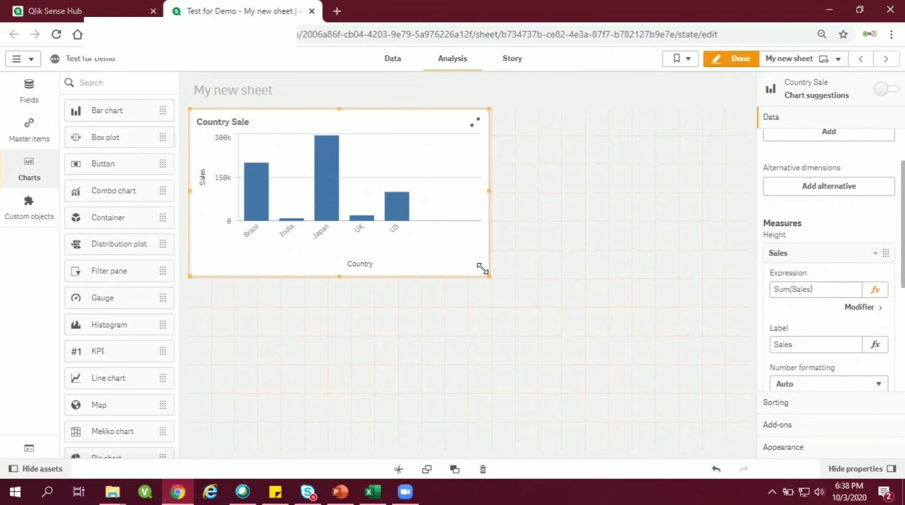
Step: Create a second sheet with its default title and open it for editing
click(31, 134)
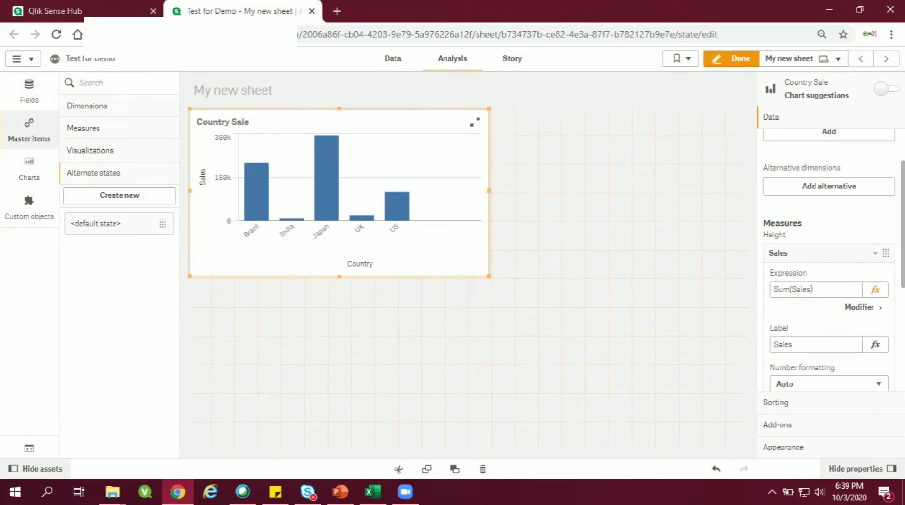
click(807, 255)
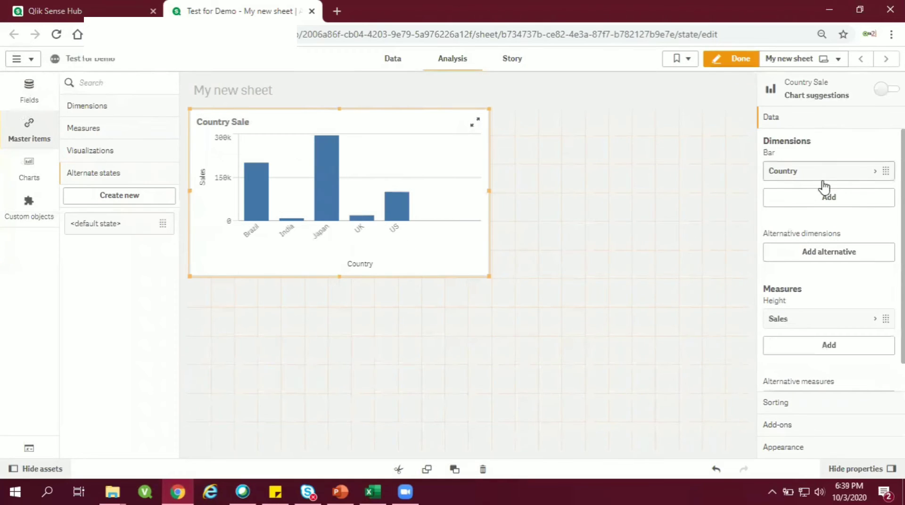
click(838, 63)
click(438, 167)
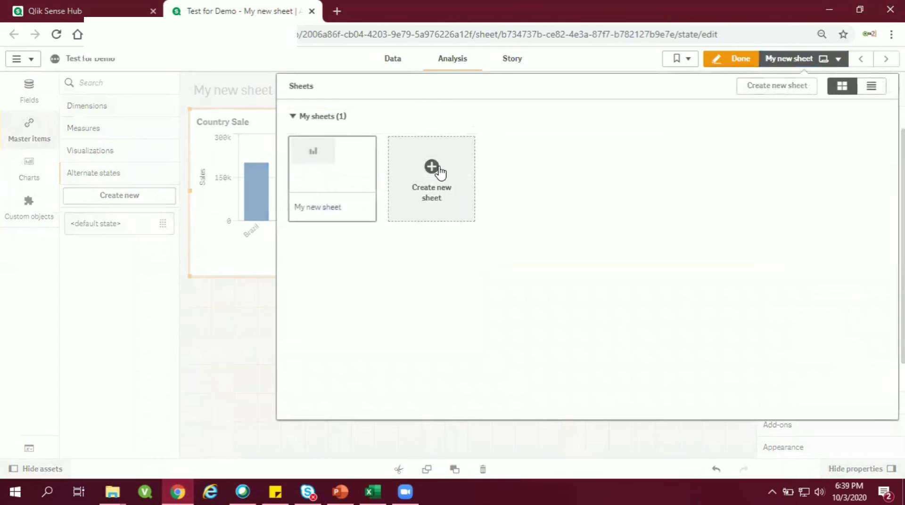
click(440, 178)
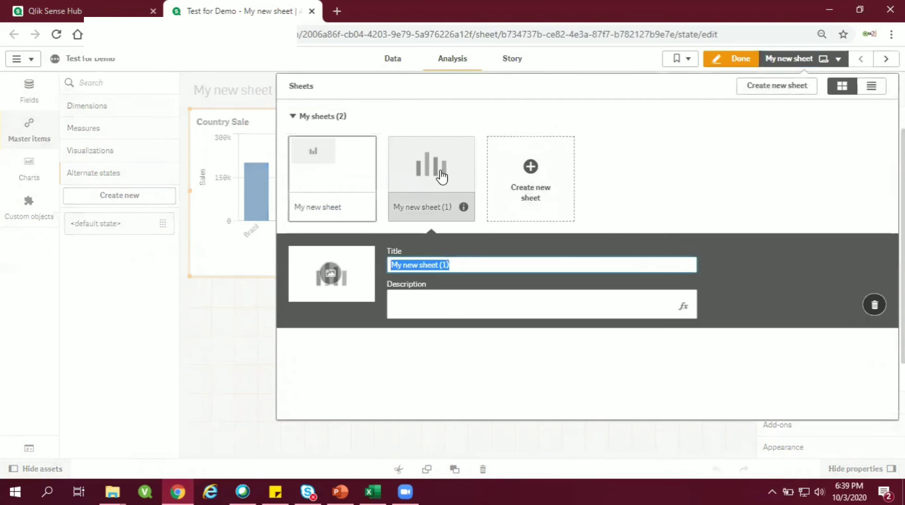
click(441, 177)
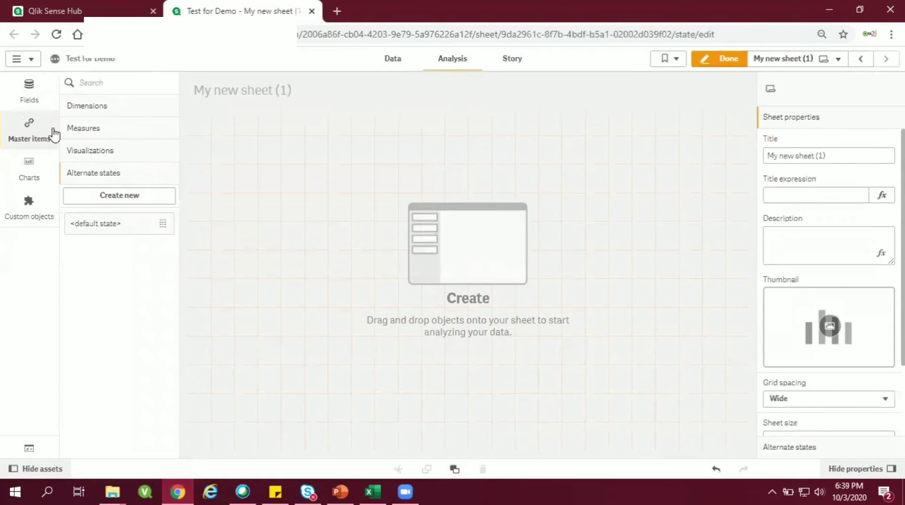
Step: Place a pie chart on the empty second sheet
click(39, 168)
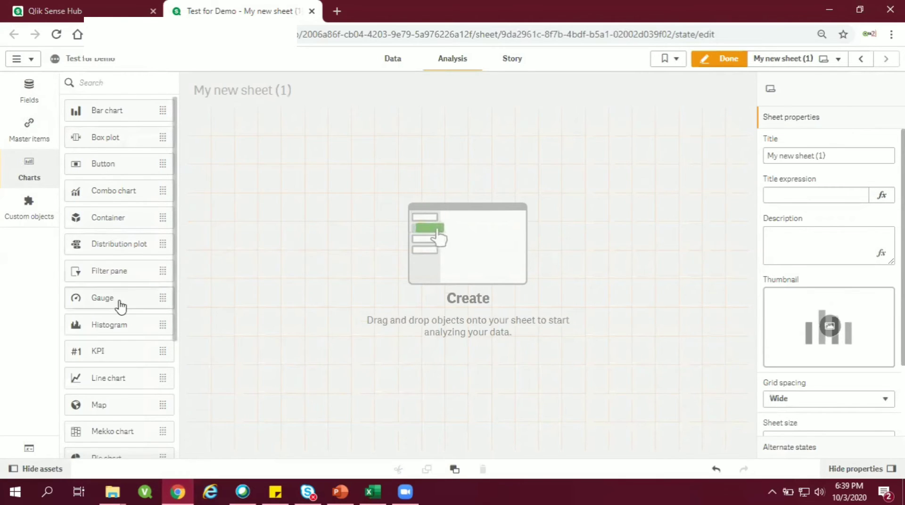
scroll(114, 285, down, 1)
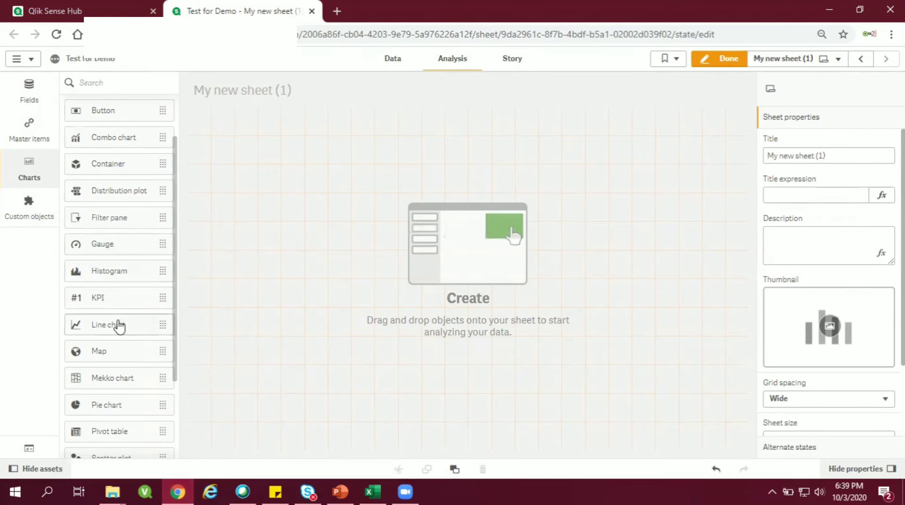
drag(118, 406, 308, 193)
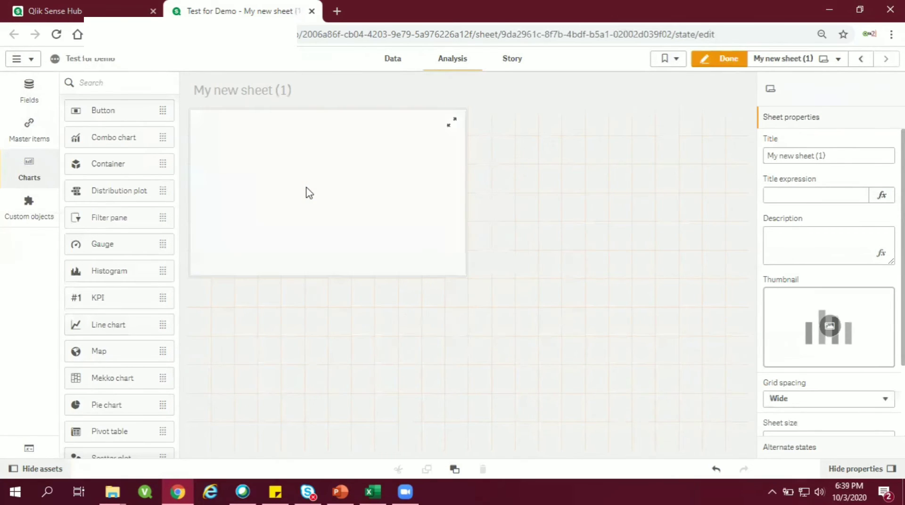
Step: Give the pie chart the Country field as its dimension and Sum(Sales) as its measure
click(313, 202)
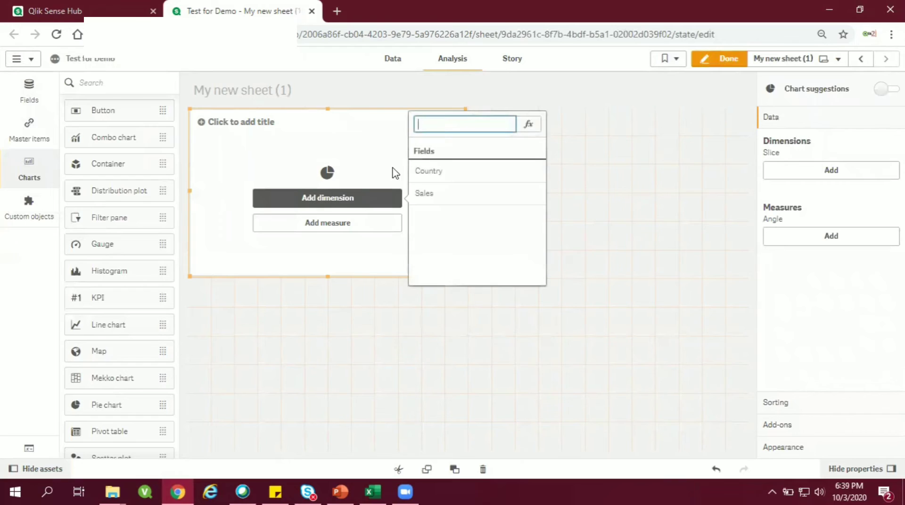
click(342, 226)
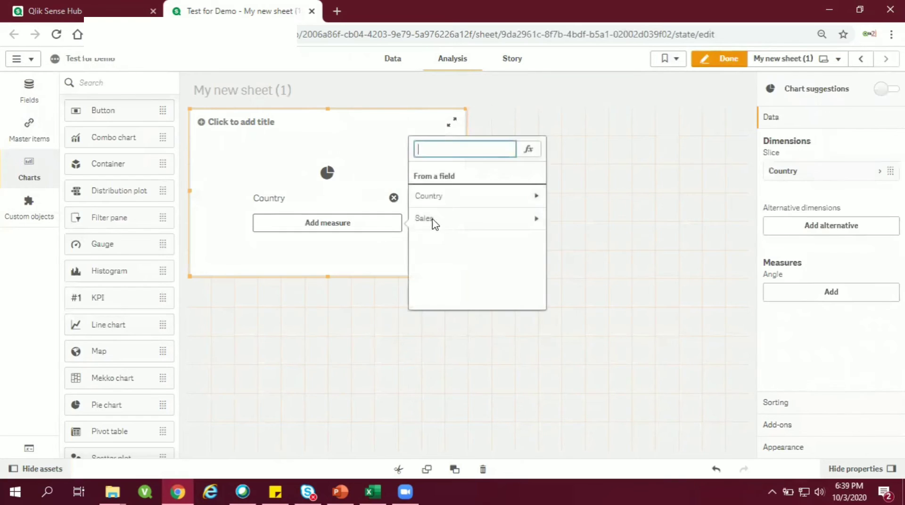
click(428, 219)
click(427, 193)
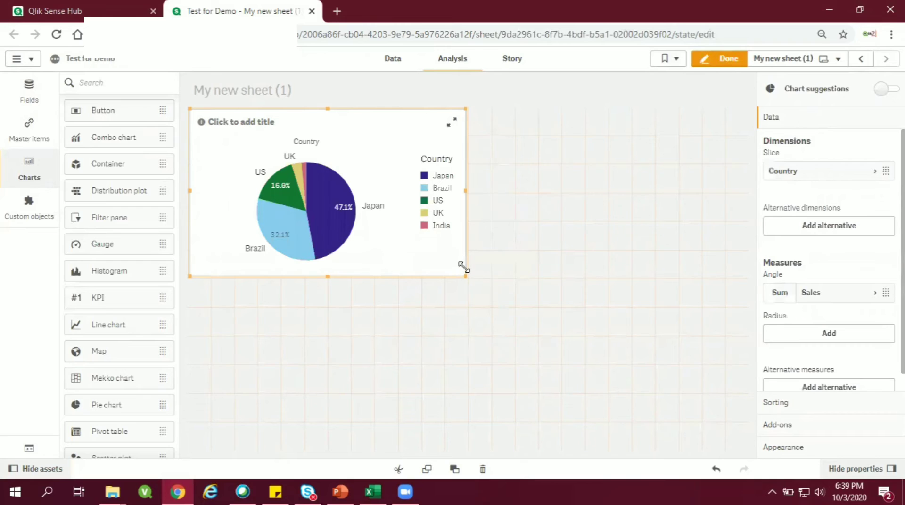
Step: Return to the sheet with the Country Sale bar chart and start creating a new master dimension
click(861, 58)
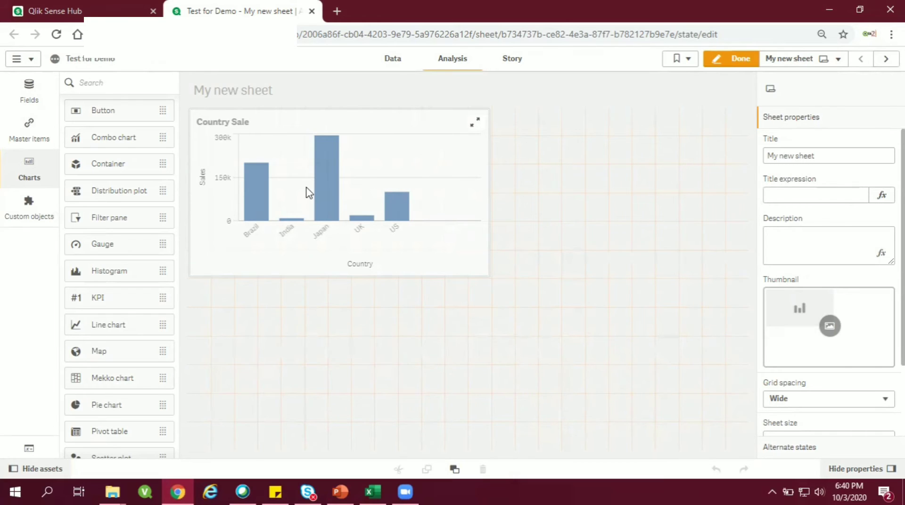
click(307, 203)
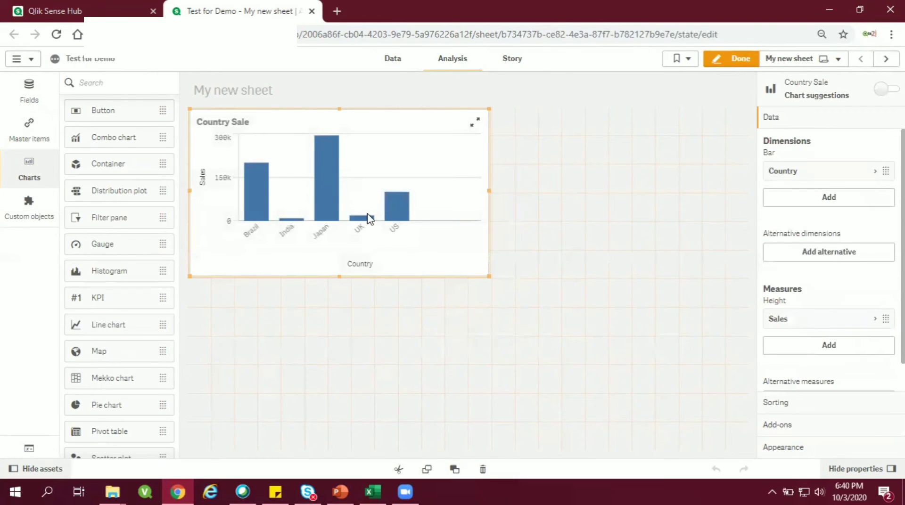
click(30, 138)
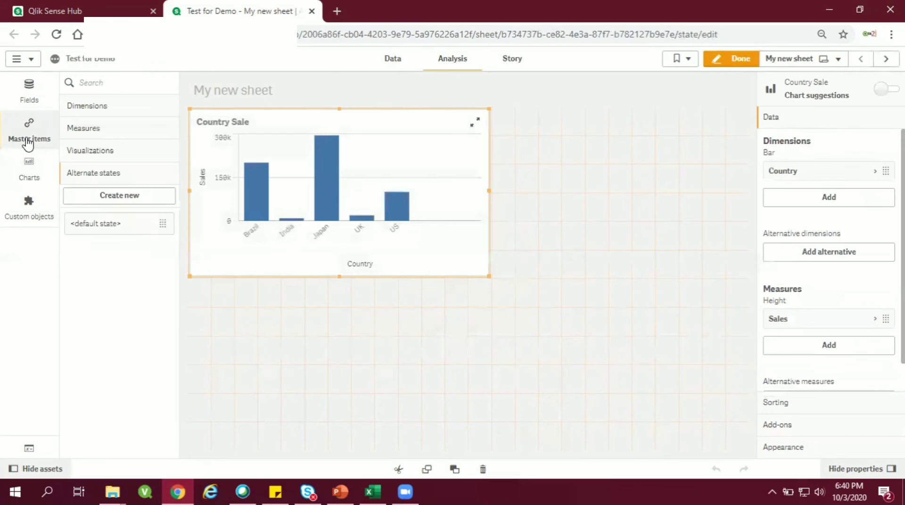
click(84, 115)
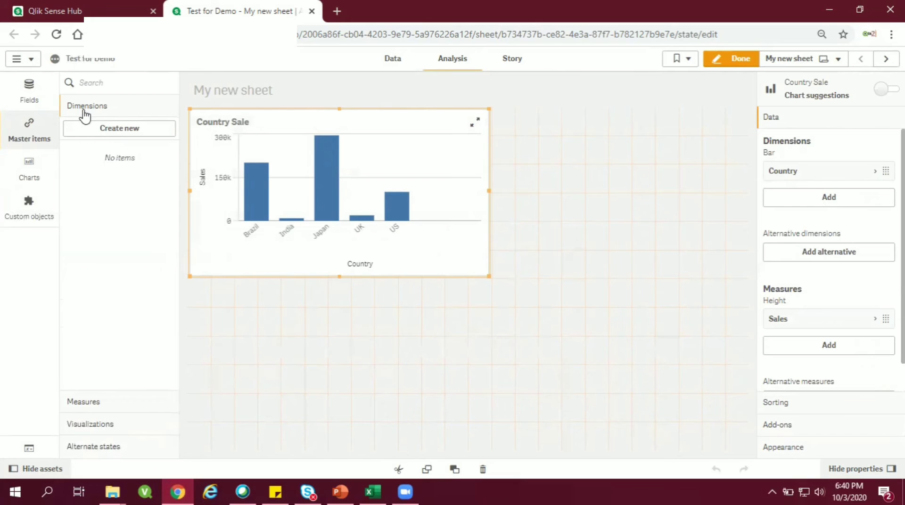
click(93, 128)
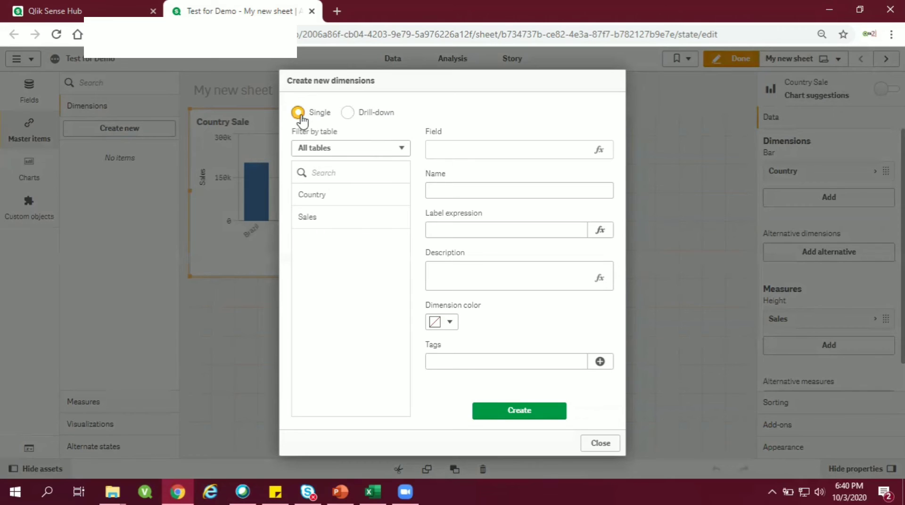
Step: Base the new master dimension on the Country field and name it Country Name
click(318, 195)
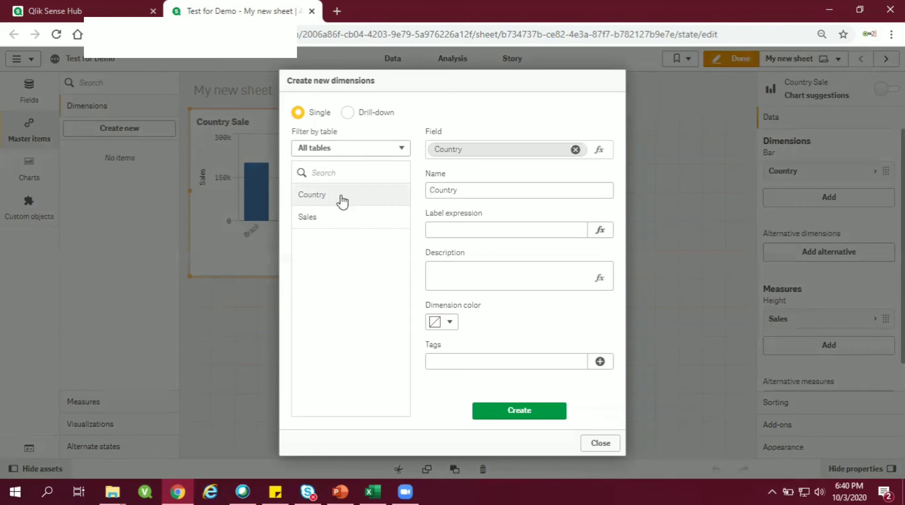
double_click(452, 191)
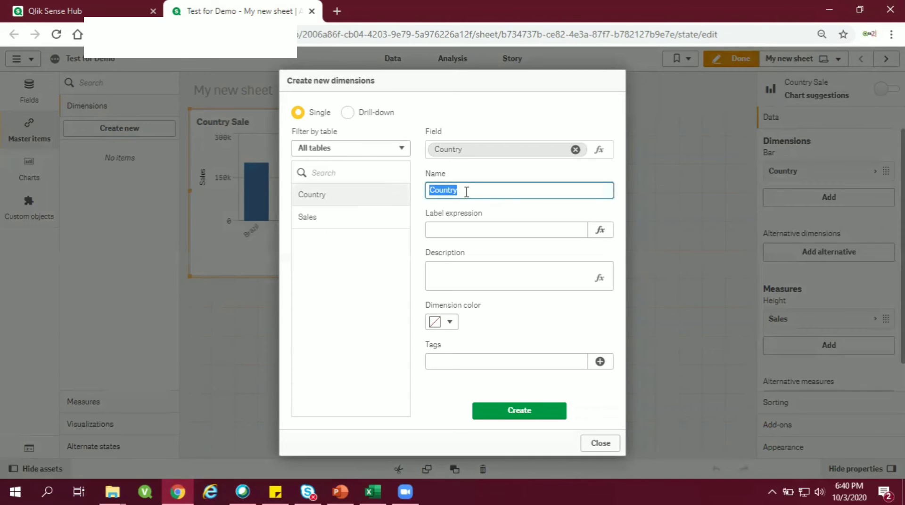
click(467, 193)
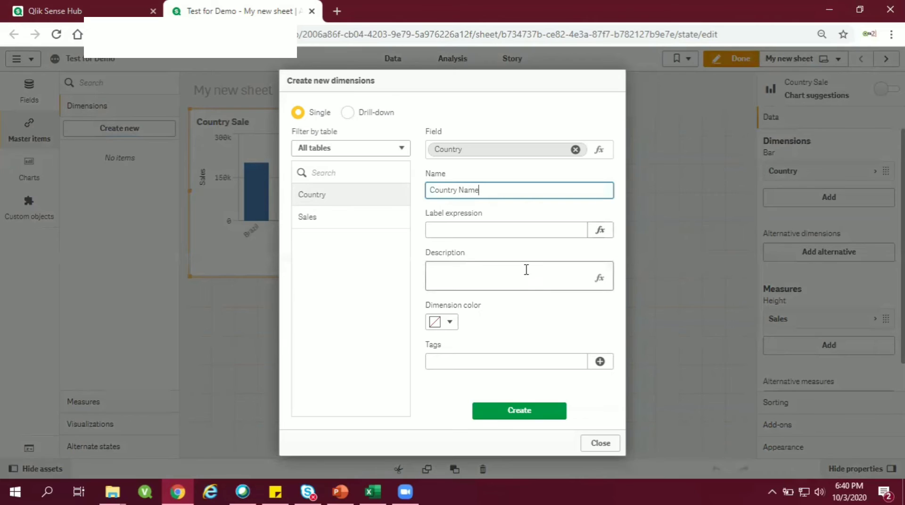
Step: Copy the master dimension's name into its label expression as the quoted text 'Country Name'
drag(484, 189, 396, 176)
key(ctrl+c)
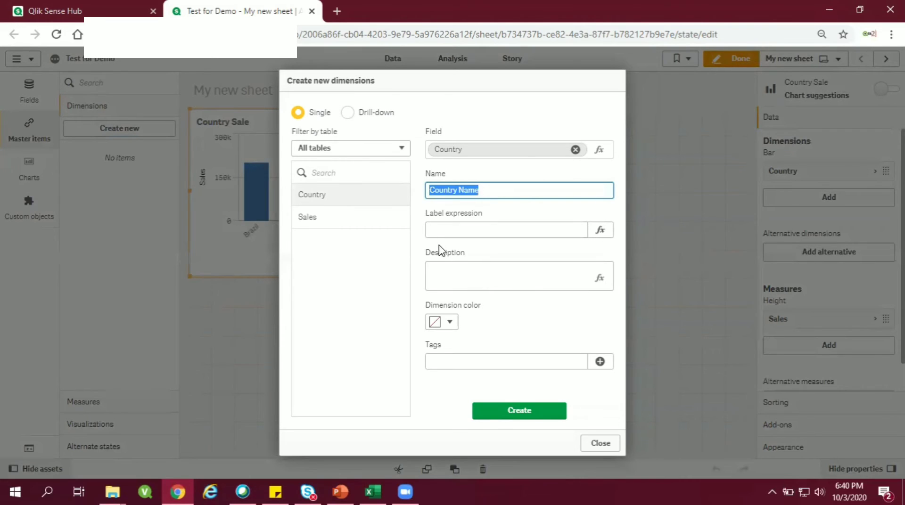
click(447, 227)
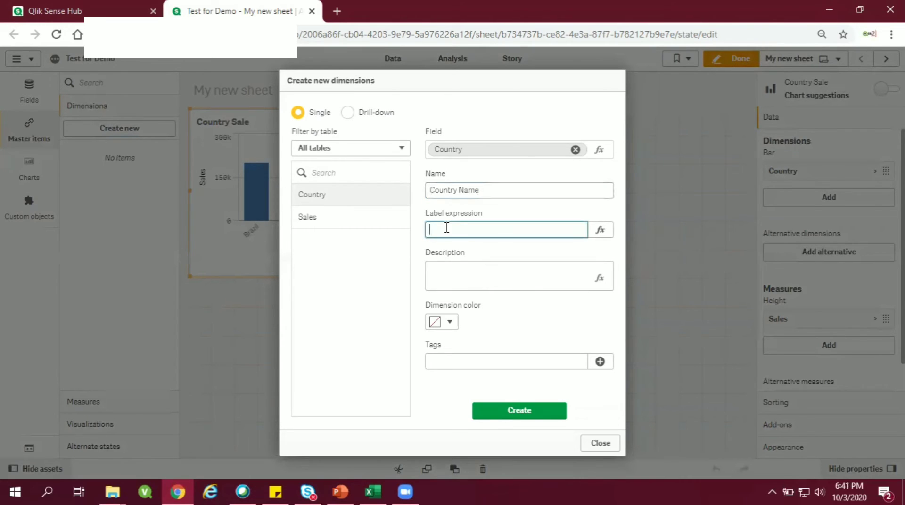
text(')
key(ctrl+v)
click(479, 271)
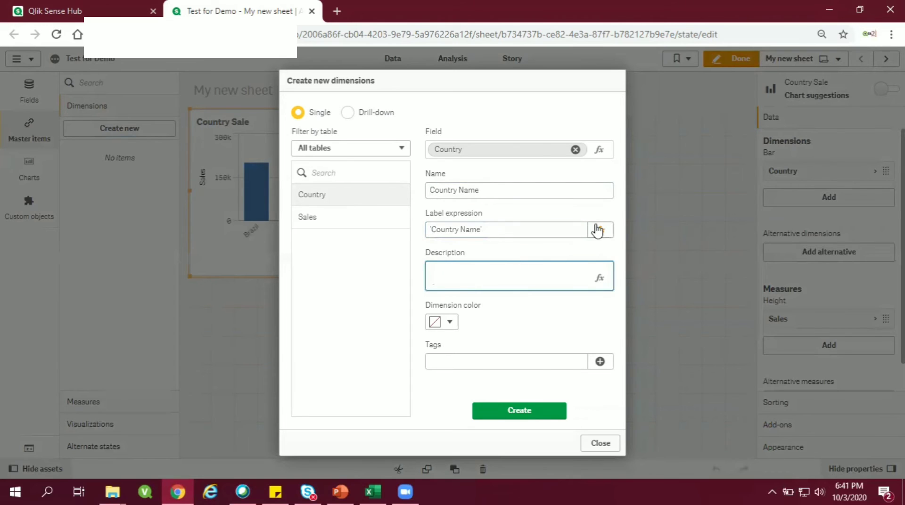
Step: Tag the master dimension Country Name, create it, and close the dimension dialog
click(482, 321)
click(481, 270)
click(532, 356)
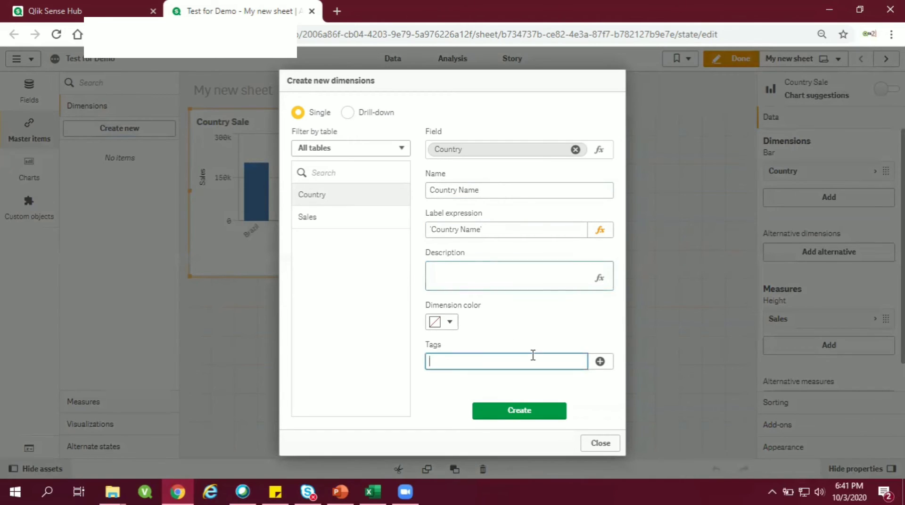
key(ctrl+v)
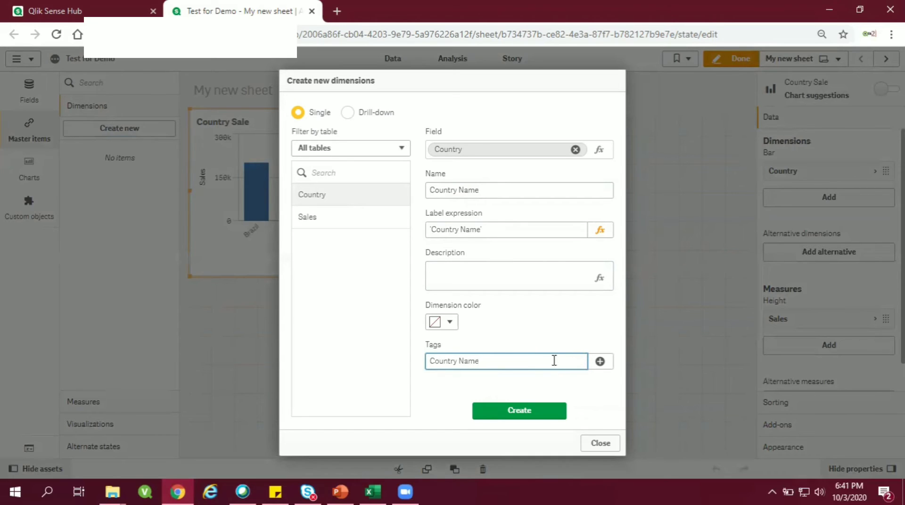
click(600, 362)
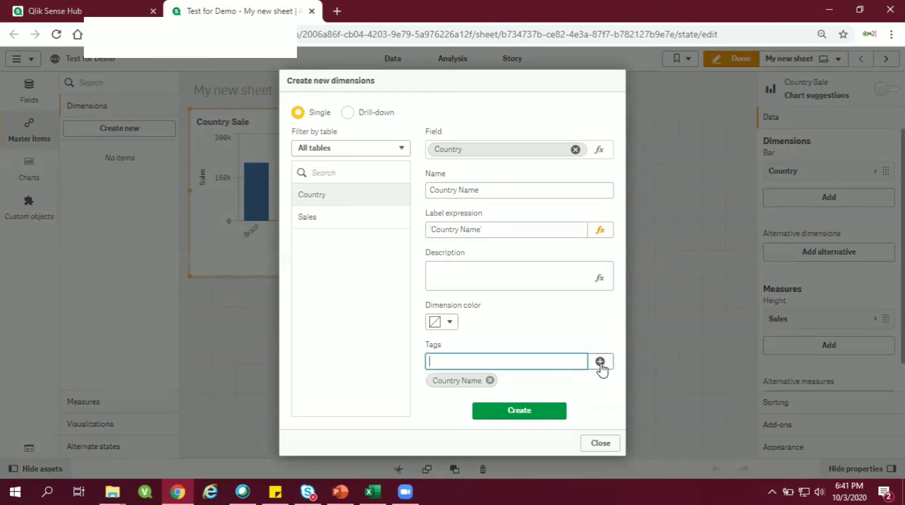
click(527, 412)
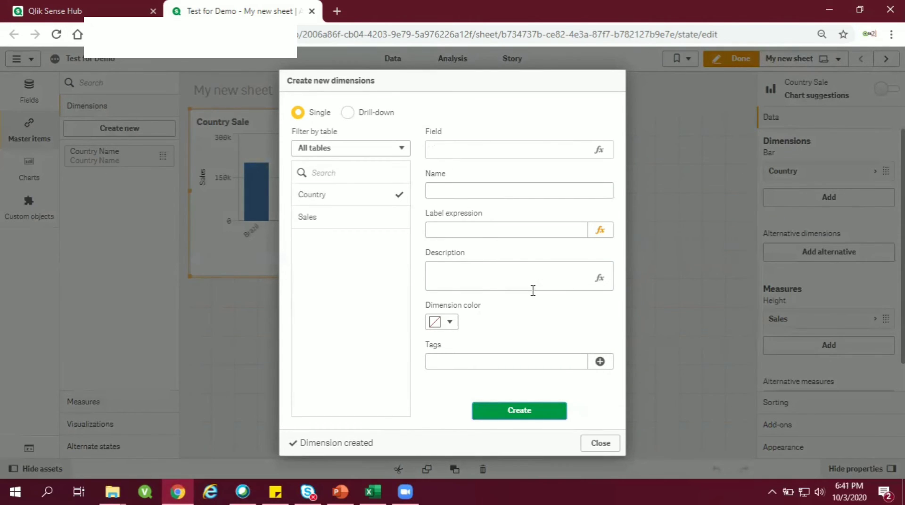
click(592, 442)
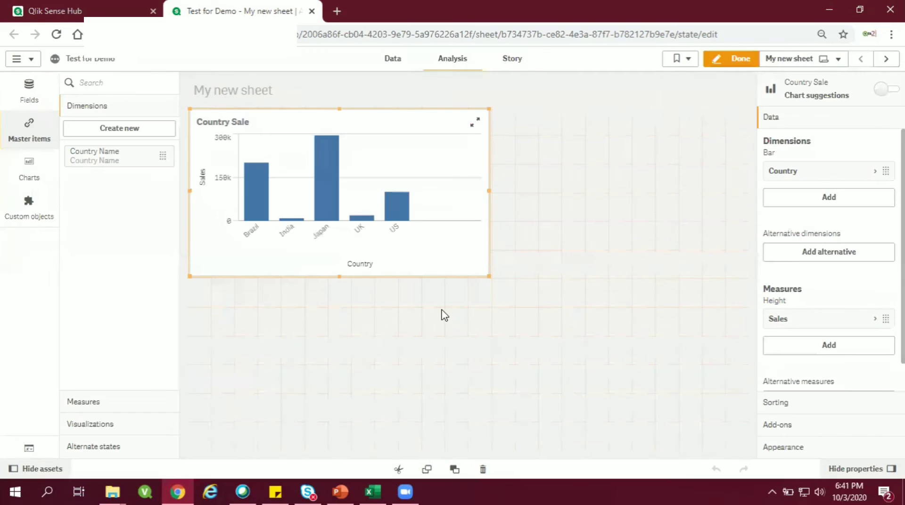
Step: Replace the Country dimension of the Country Sale bar chart with the Country Name master dimension
click(816, 187)
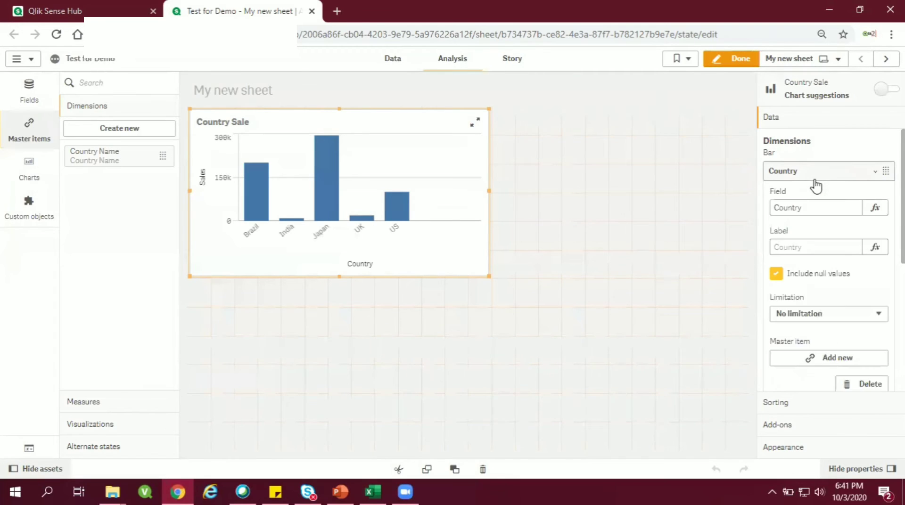
click(815, 179)
right_click(812, 172)
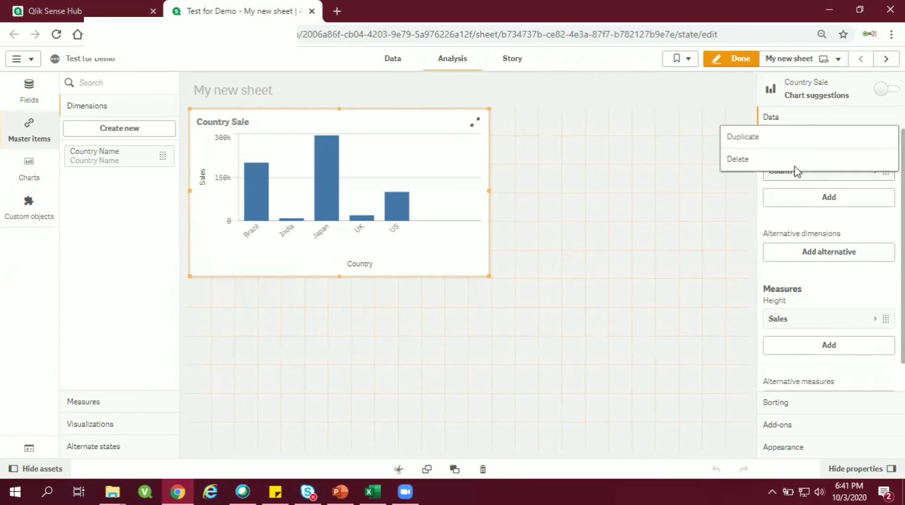
click(768, 159)
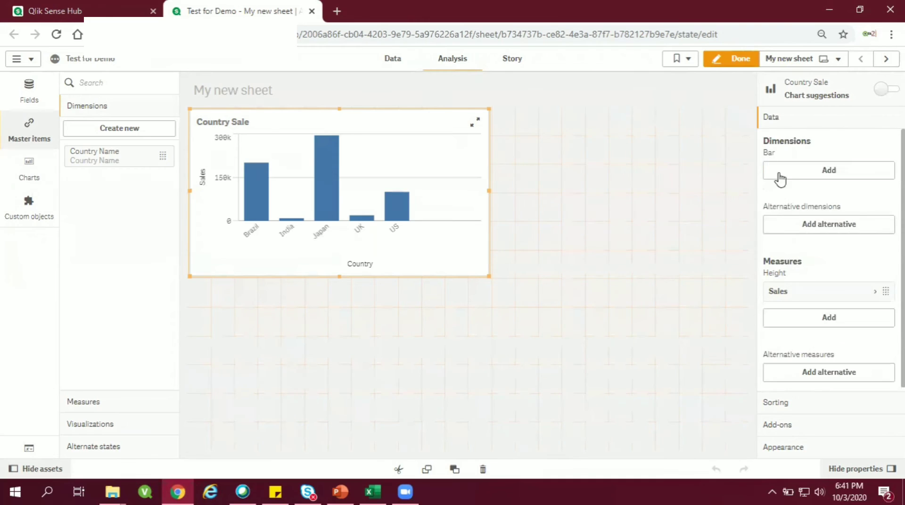
click(827, 176)
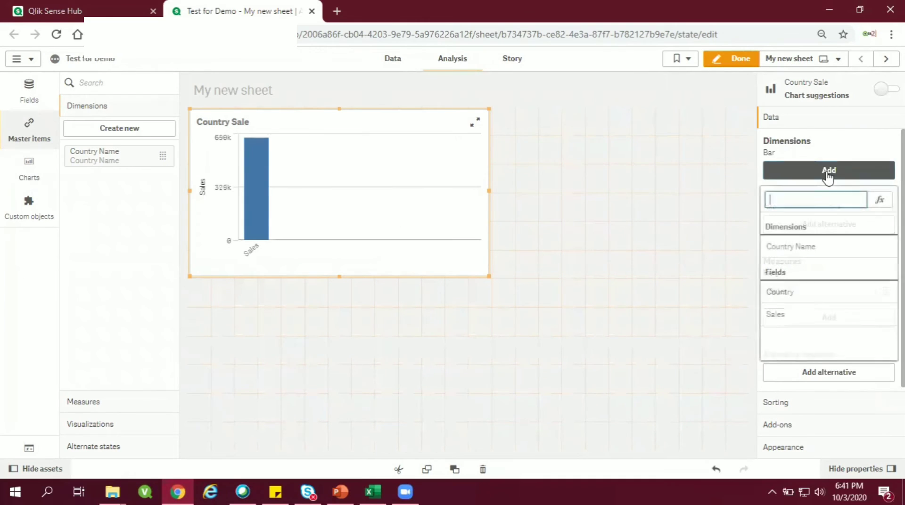
click(802, 248)
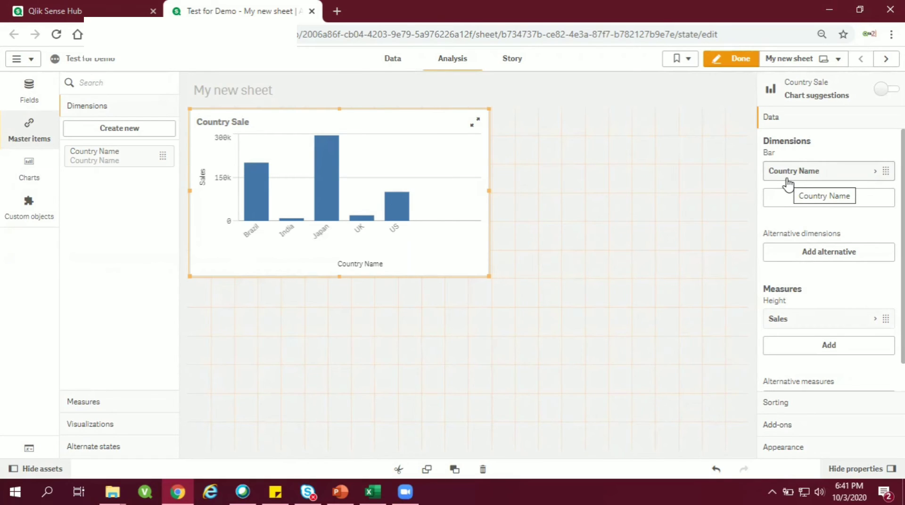
Step: On My new sheet (1), replace the pie chart's Country dimension with the Country Name master dimension
click(886, 59)
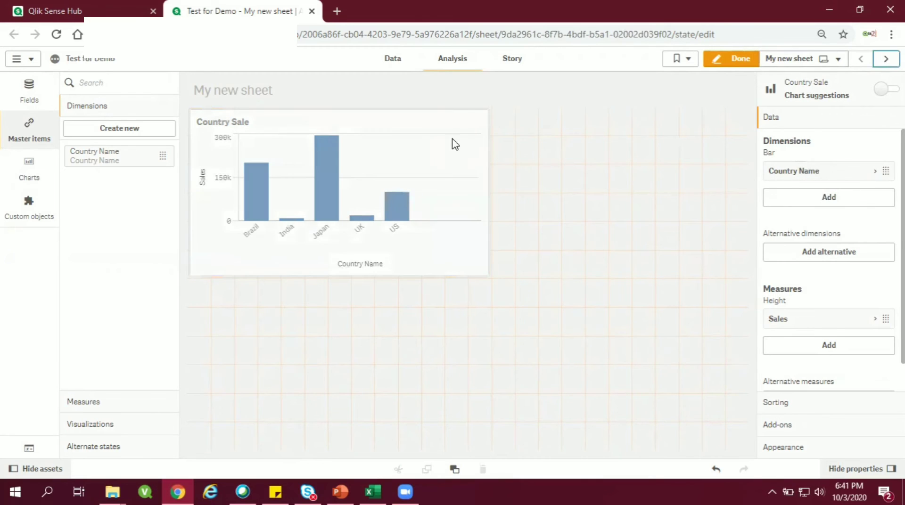
click(356, 223)
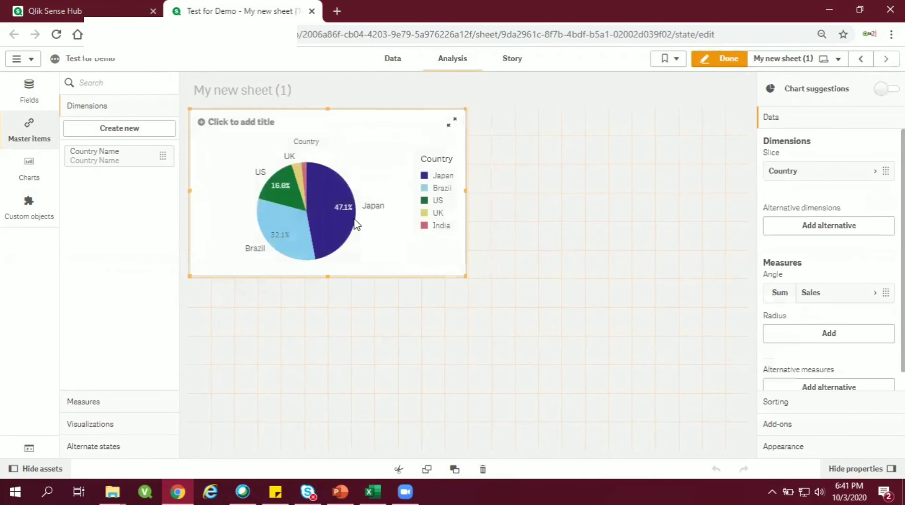
right_click(788, 172)
click(769, 169)
click(794, 175)
click(805, 249)
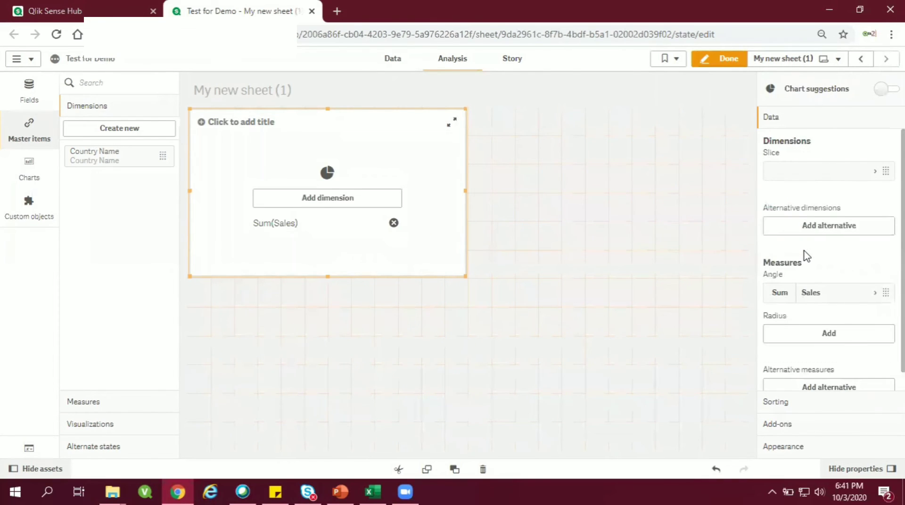
Step: Return to My new sheet, start a new master measure, and open the editor for its expression
click(861, 64)
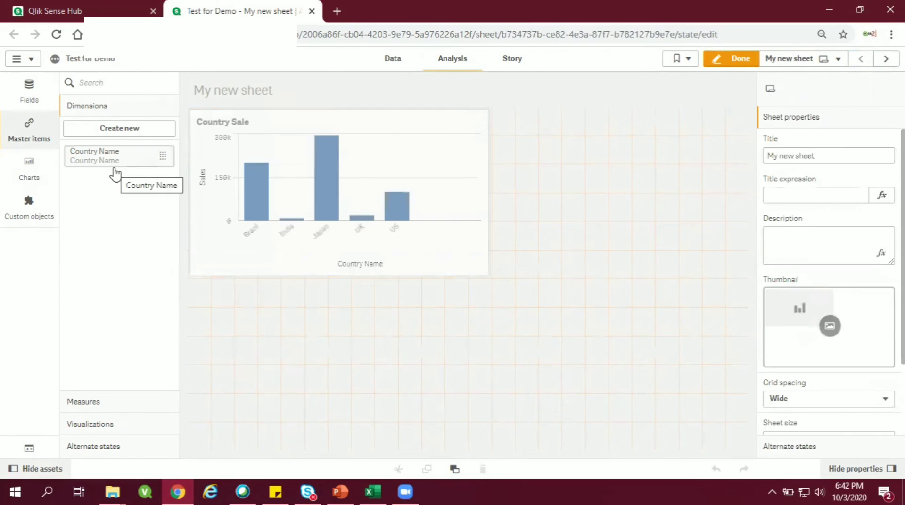
click(118, 404)
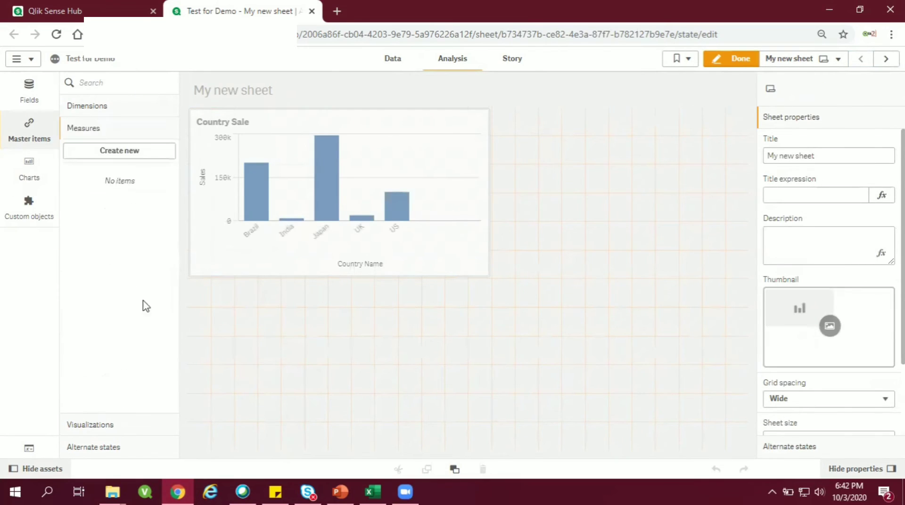
click(138, 157)
click(335, 150)
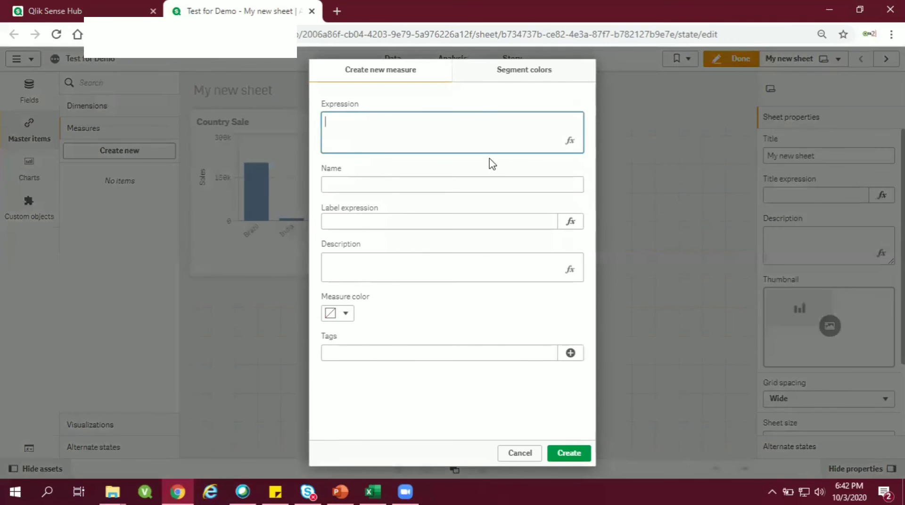
click(572, 146)
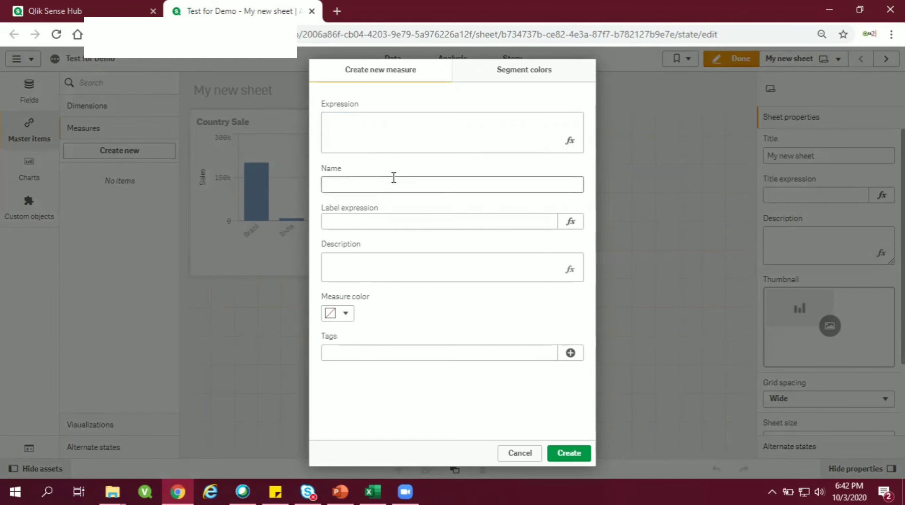
click(571, 142)
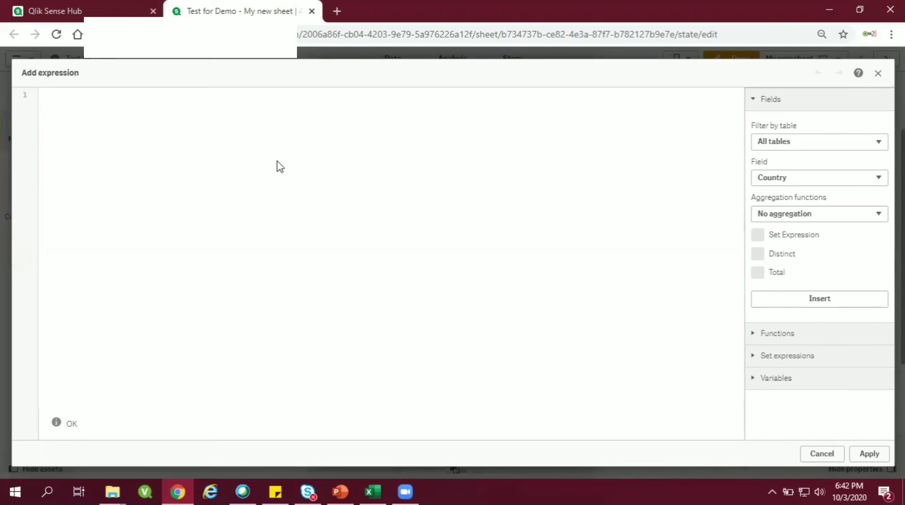
Step: Begin the measure expression with the condition =if(Country='India' OR Country ='US'
text(if()
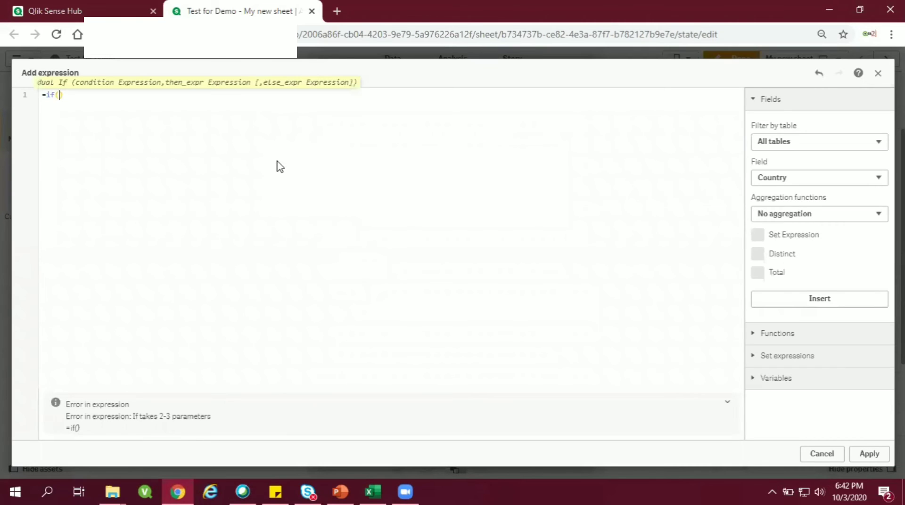
text(Country)
text(='')
text(India)
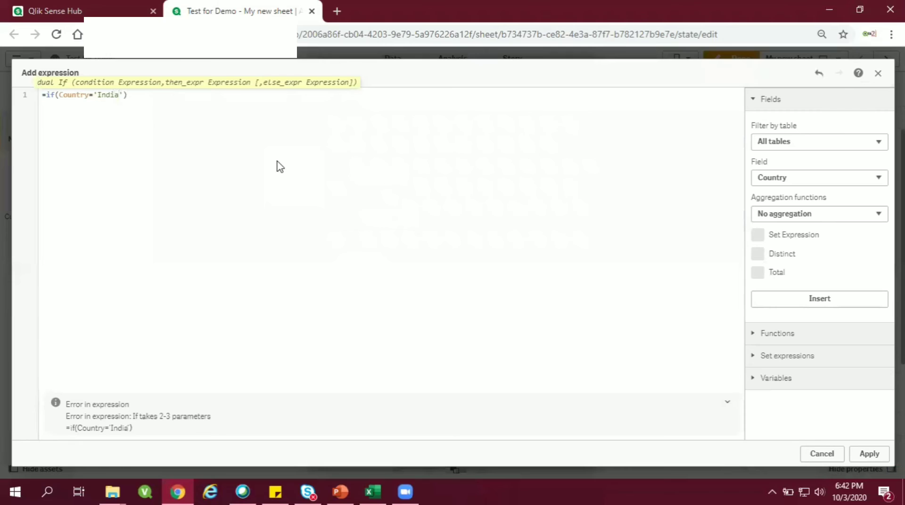
text( OR )
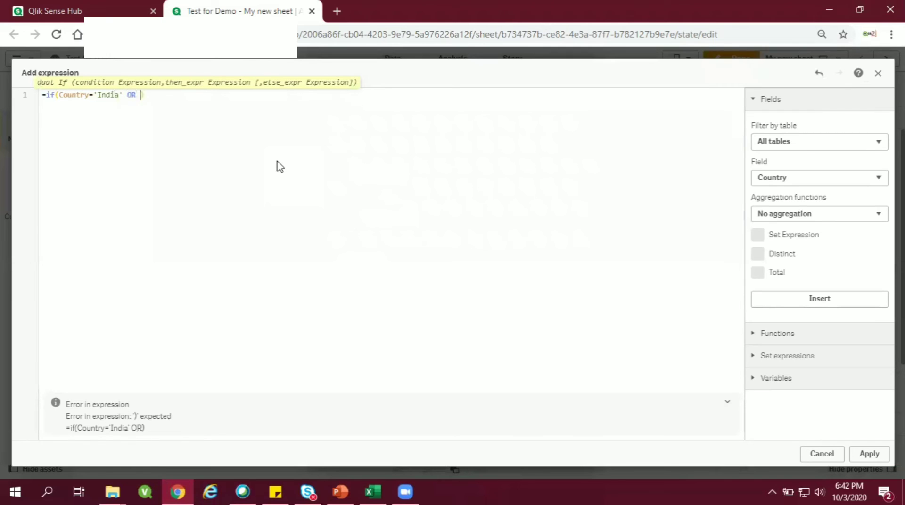
text(Country ='US', sum()
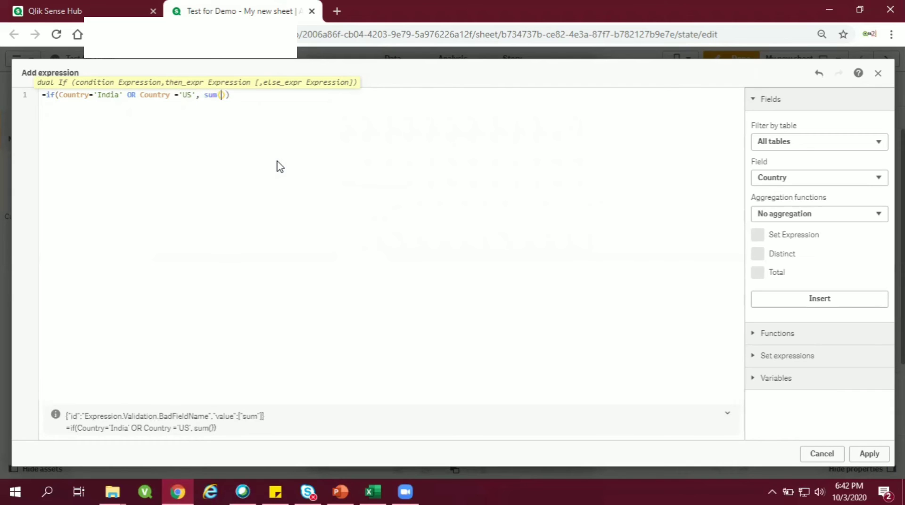
text(Sales)
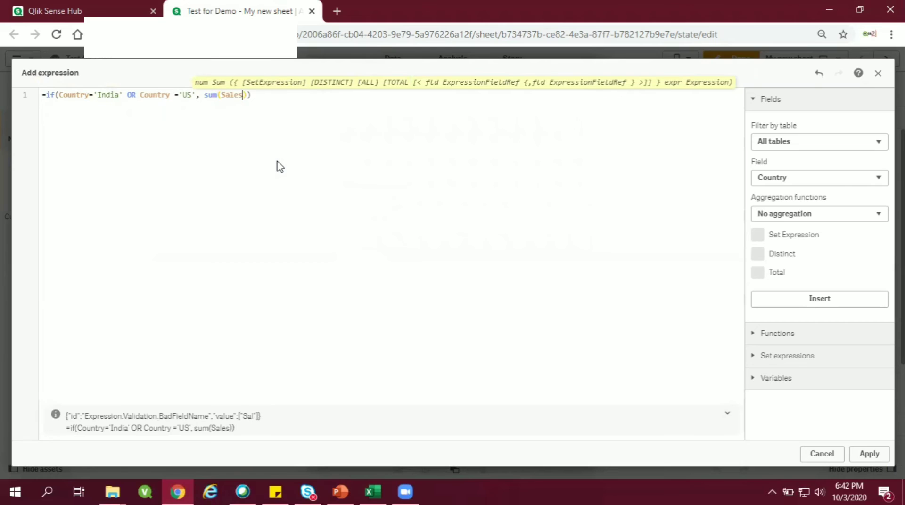
Step: Complete the if expression with sum(Sales) as the true result and null() as the alternative, and apply it
click(248, 97)
text(null)
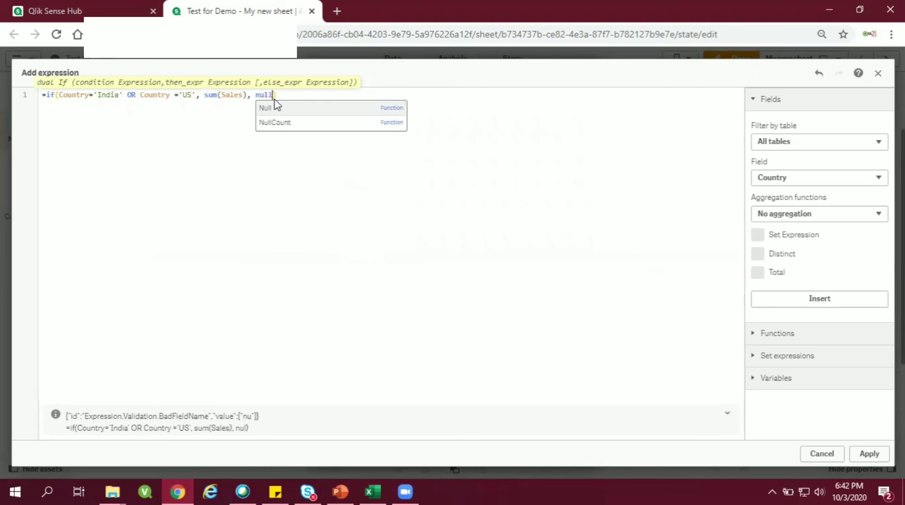
text(()
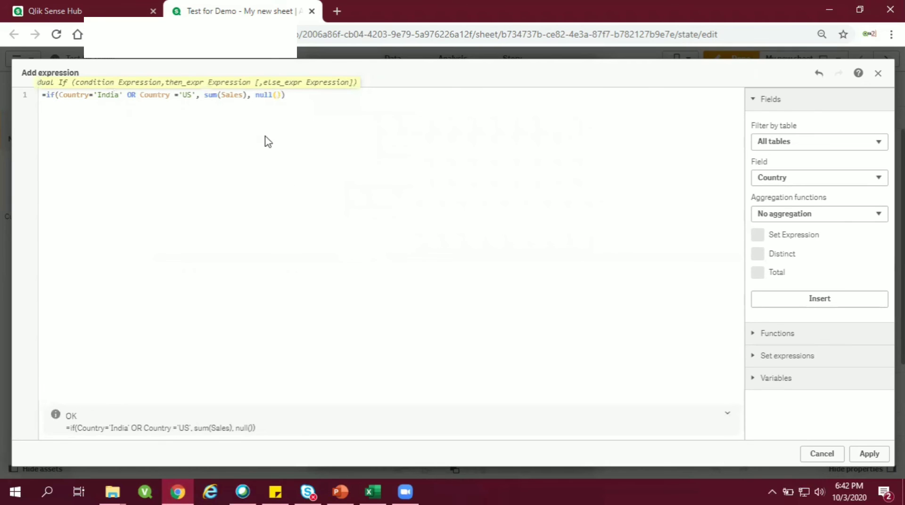
click(868, 453)
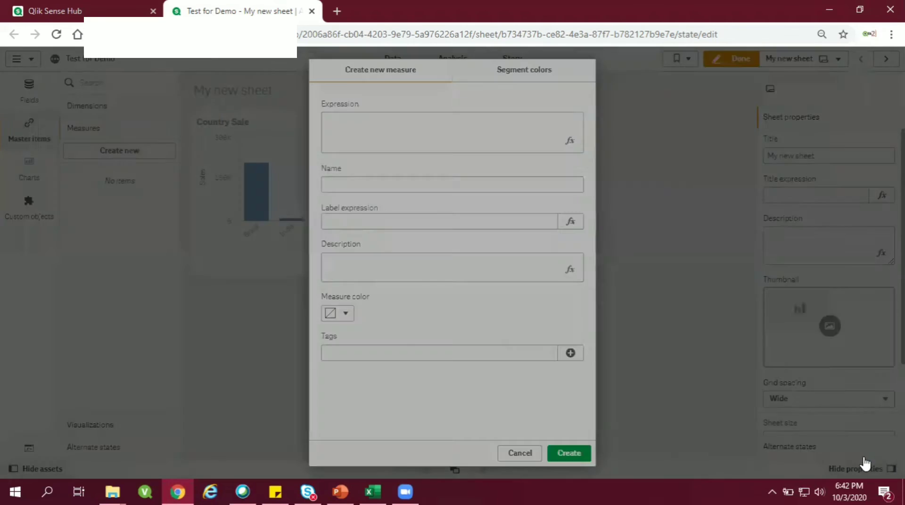
Step: Name the new master measure Sales for India and US
click(472, 132)
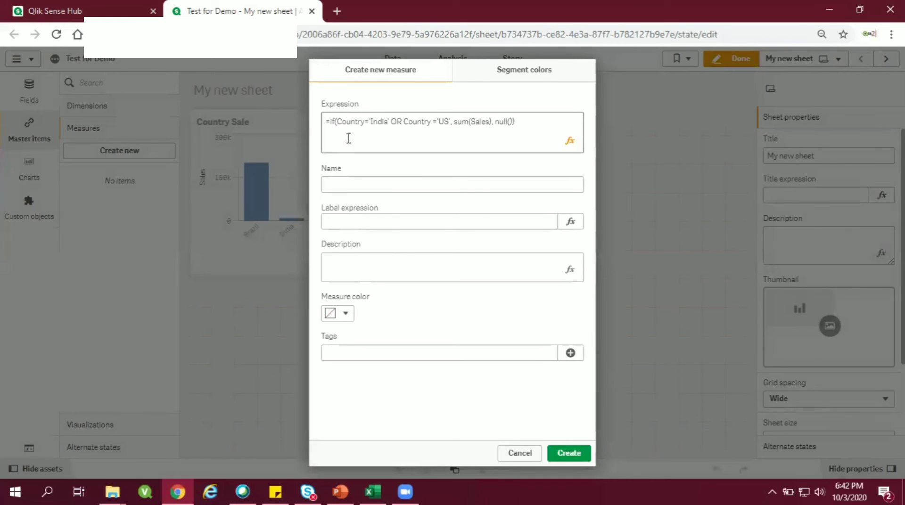
click(421, 183)
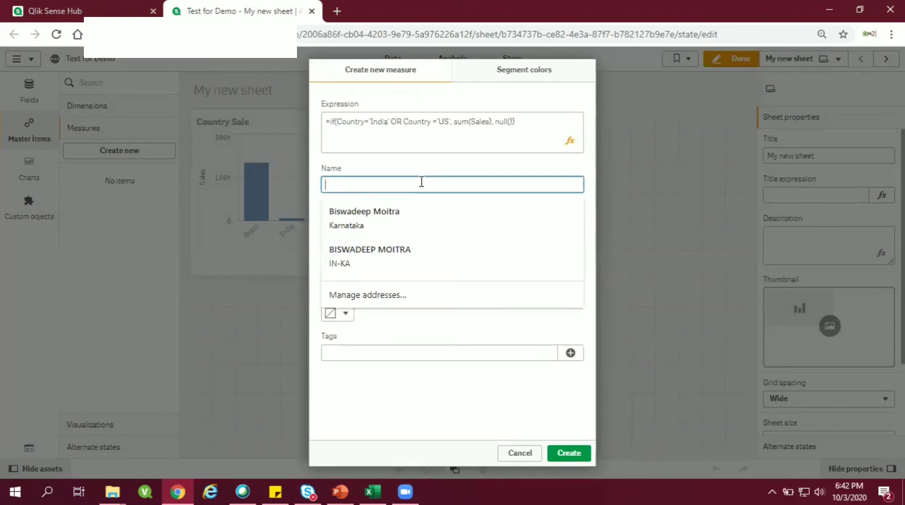
click(429, 160)
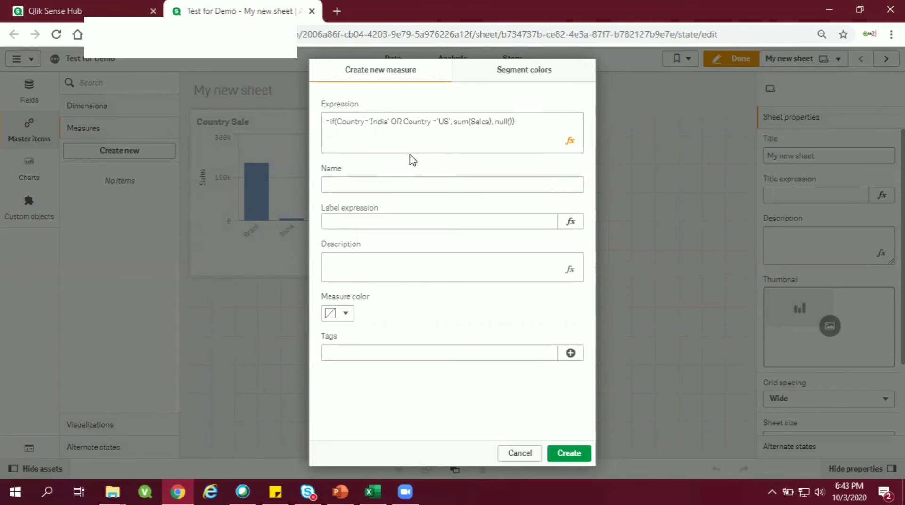
click(384, 185)
text(Sales for India and US)
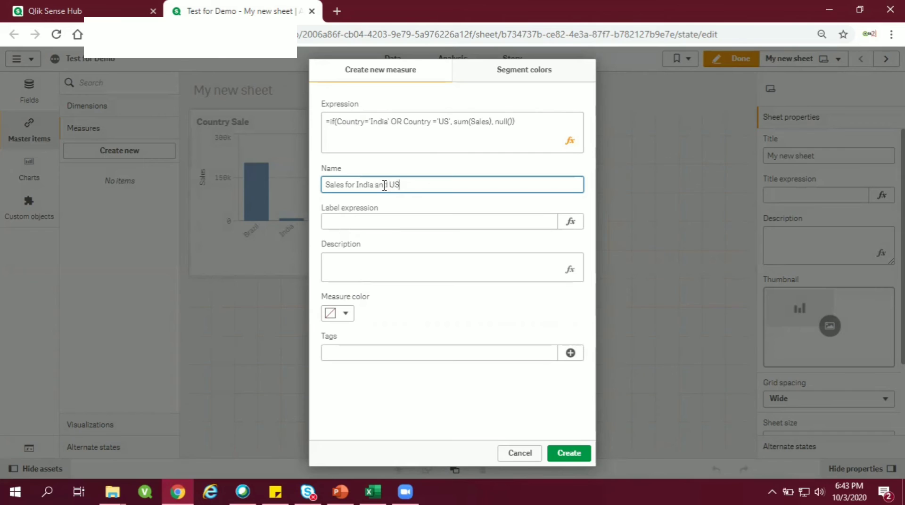
Step: Copy the measure's name into its label expression as the quoted text 'Sales for India and US'
key(ctrl+a)
key(ctrl+c)
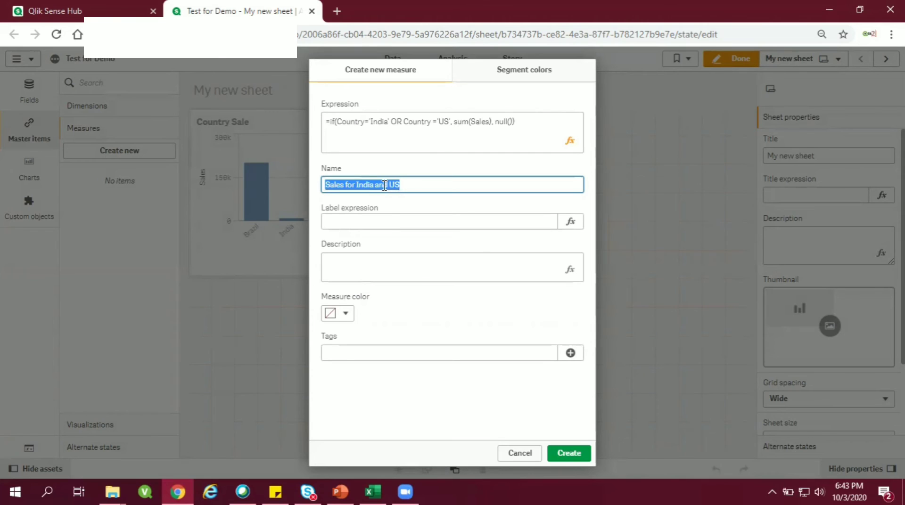
click(382, 216)
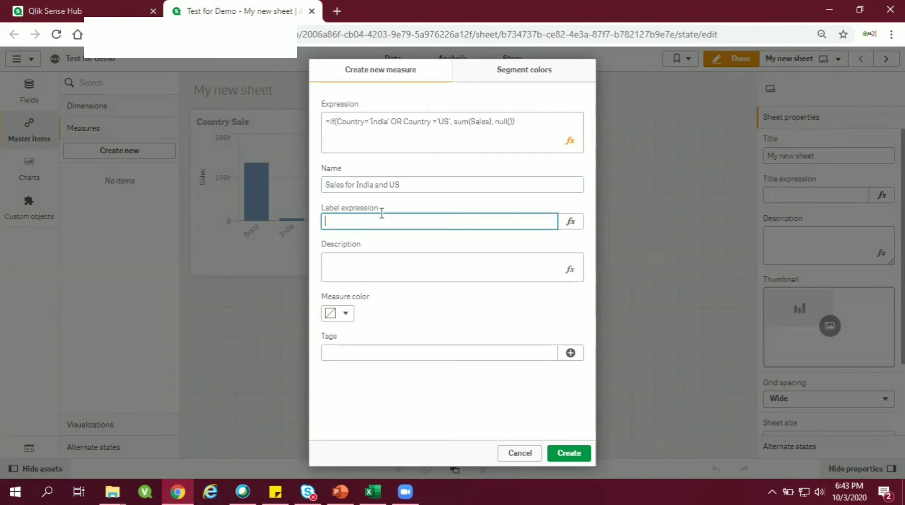
text(')
key(ctrl+v)
text(')
Step: Tag the measure Sales for India and US and create it
click(391, 307)
click(460, 353)
key(ctrl+v)
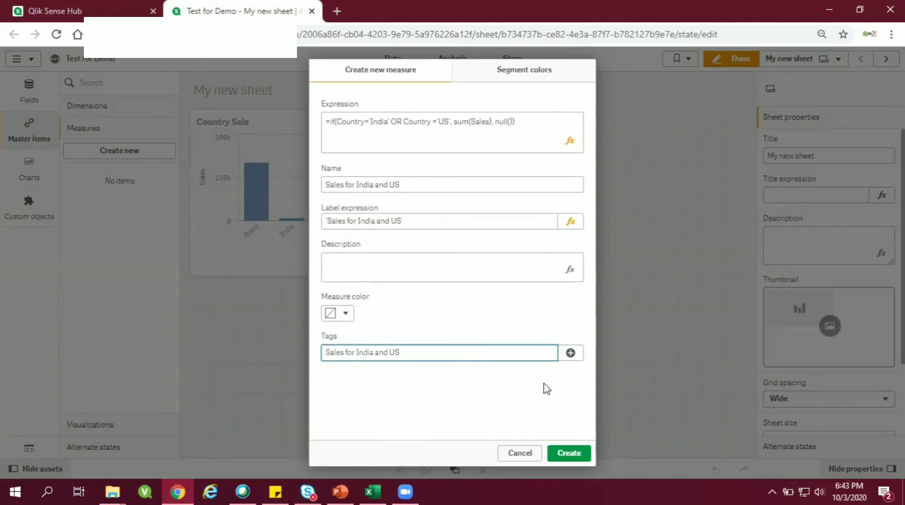
click(571, 353)
click(570, 452)
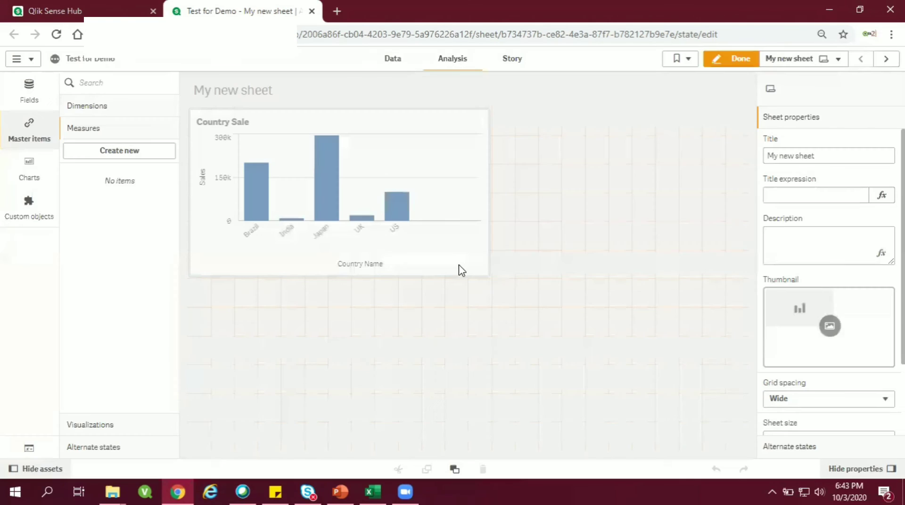
Step: Replace the Sales measure of the Country Sale bar chart with the master measure Sales for India and US
click(412, 256)
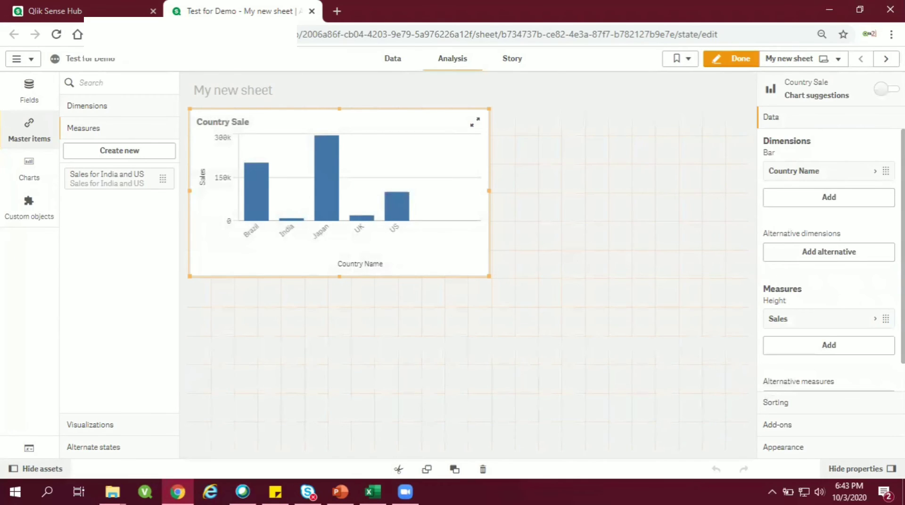
scroll(837, 309, down, 2)
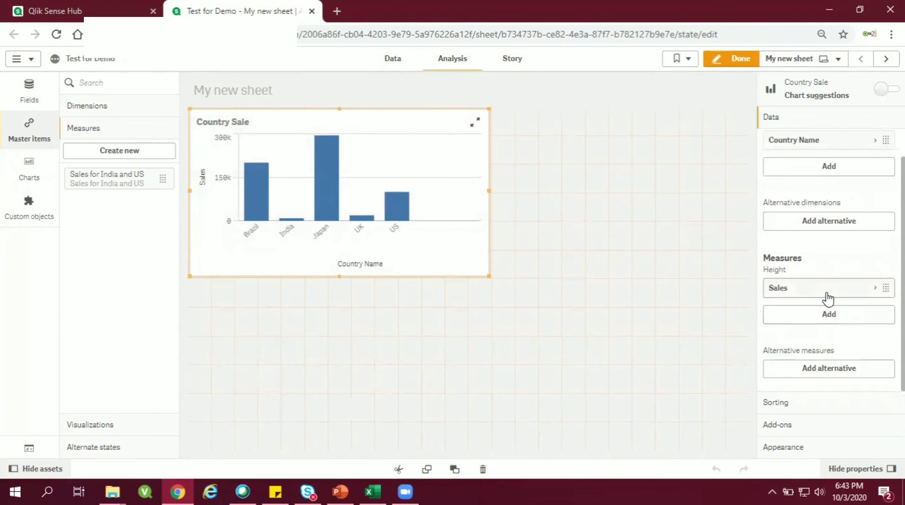
right_click(825, 296)
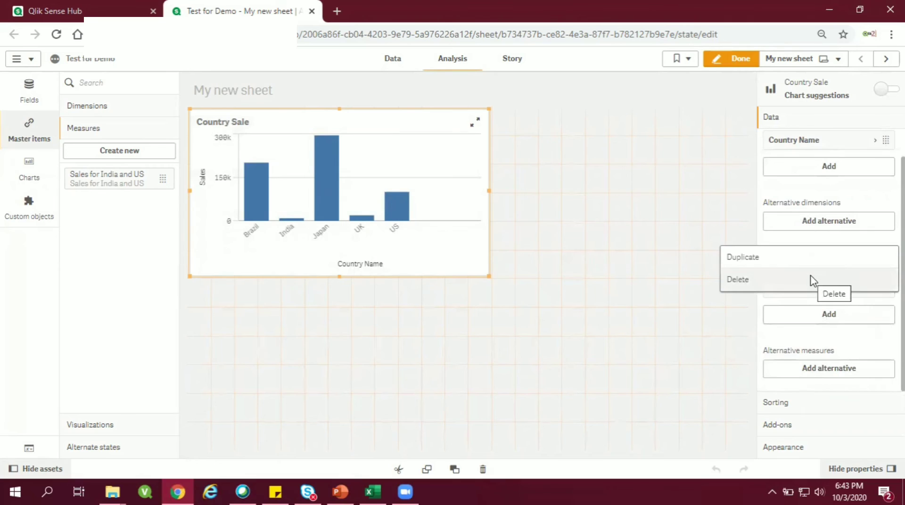
click(812, 279)
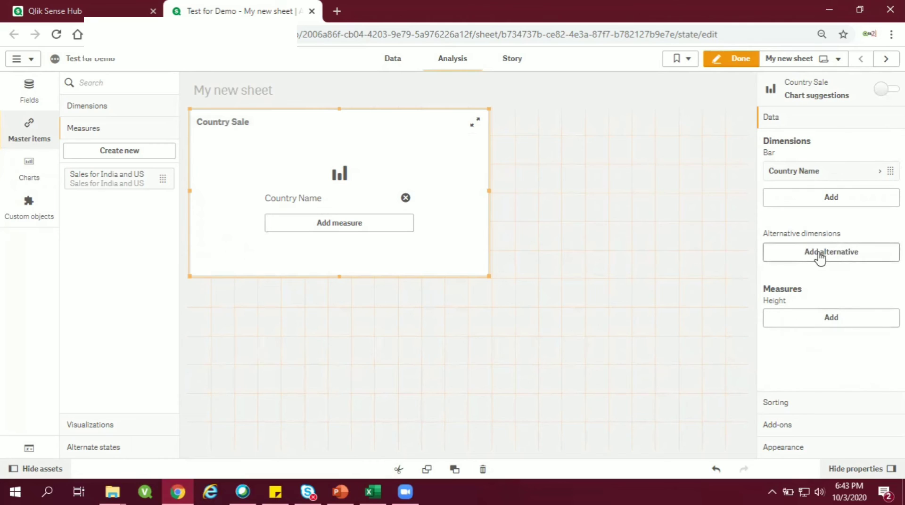
click(827, 319)
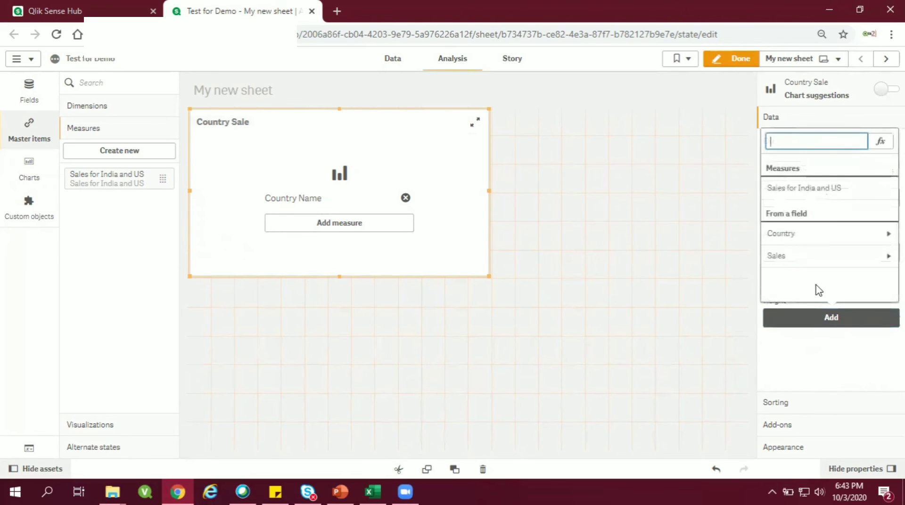
click(774, 193)
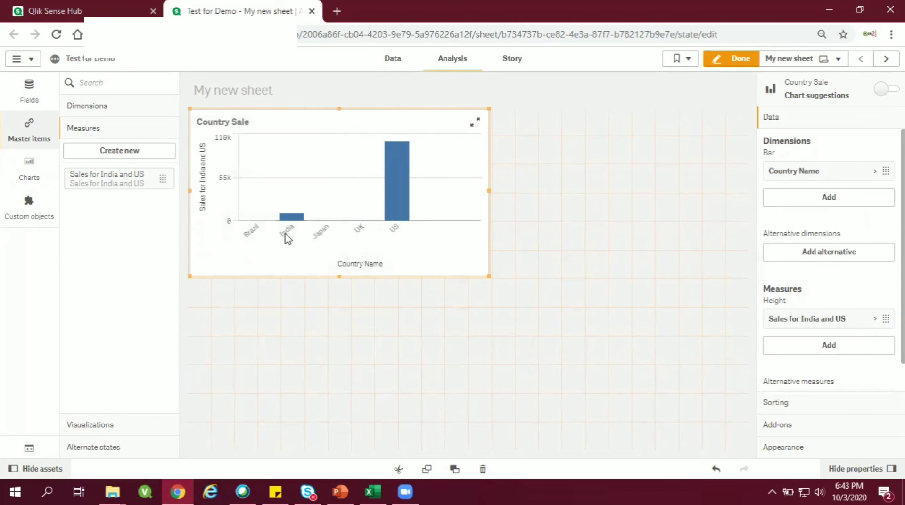
Step: Exclude null values from the Country Name dimension of the Country Sale bar chart
scroll(815, 356, down, 1)
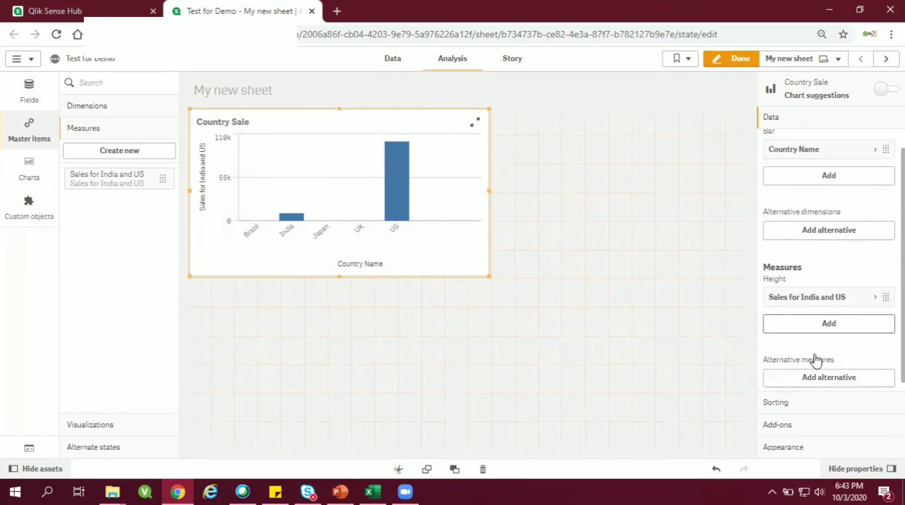
scroll(796, 178, up, 1)
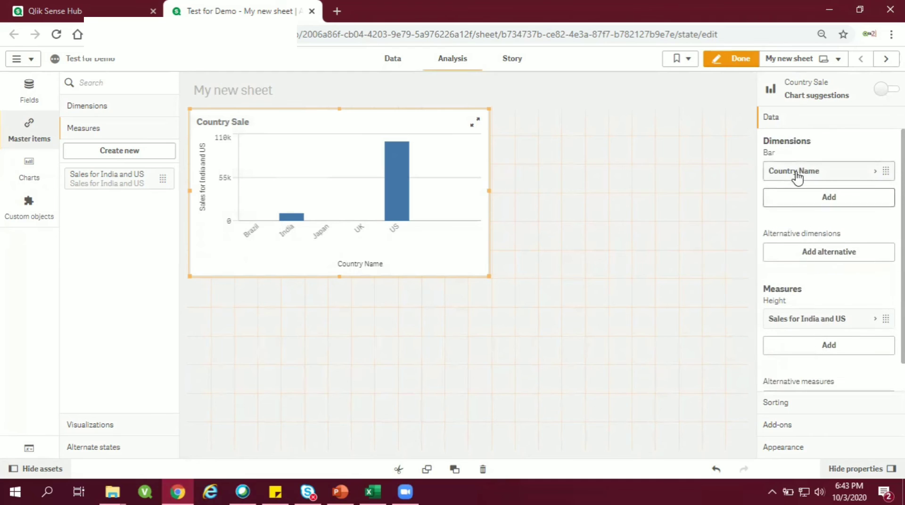
click(794, 173)
click(776, 235)
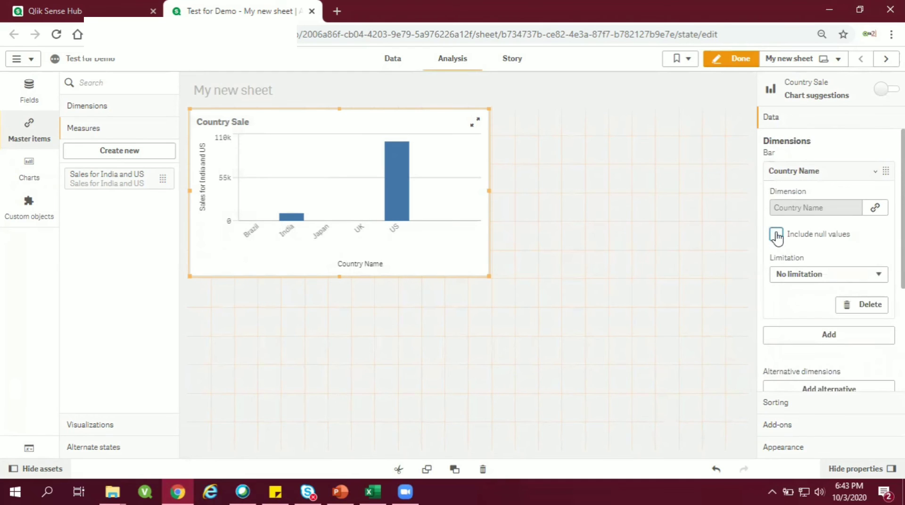
Step: Exclude zero values in the bar chart's data handling settings and resize the chart to be narrower and taller
scroll(881, 329, down, 2)
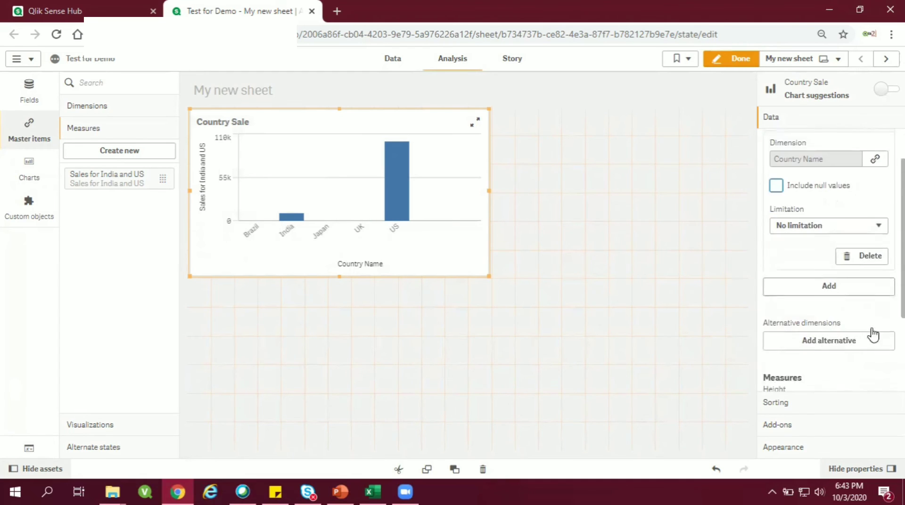
scroll(825, 362, down, 2)
scroll(826, 351, down, 1)
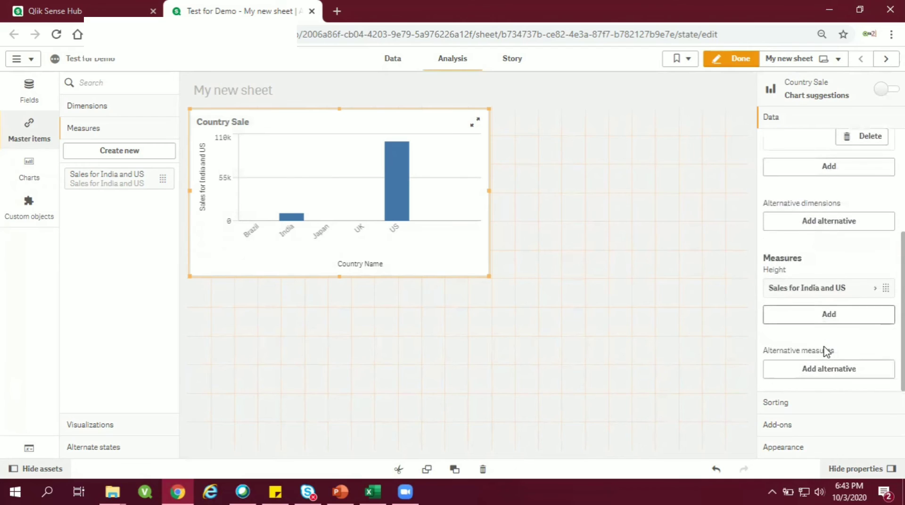
click(784, 409)
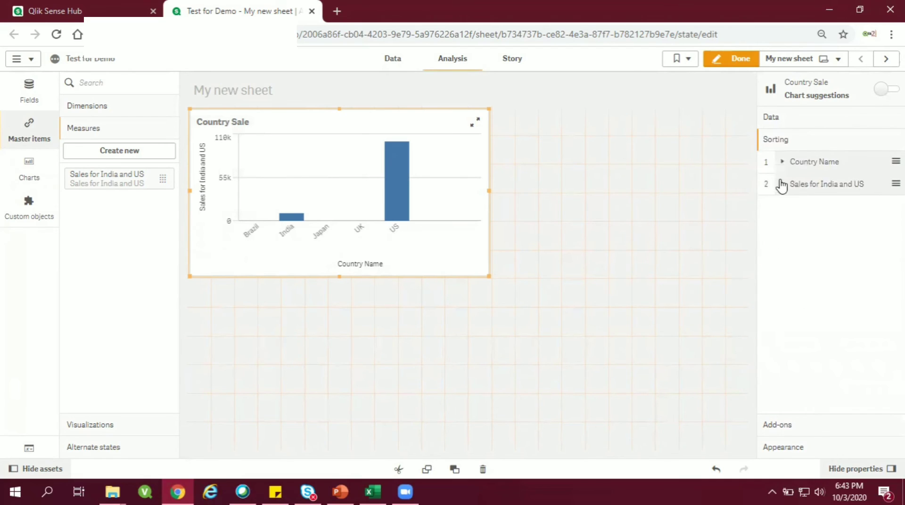
click(785, 425)
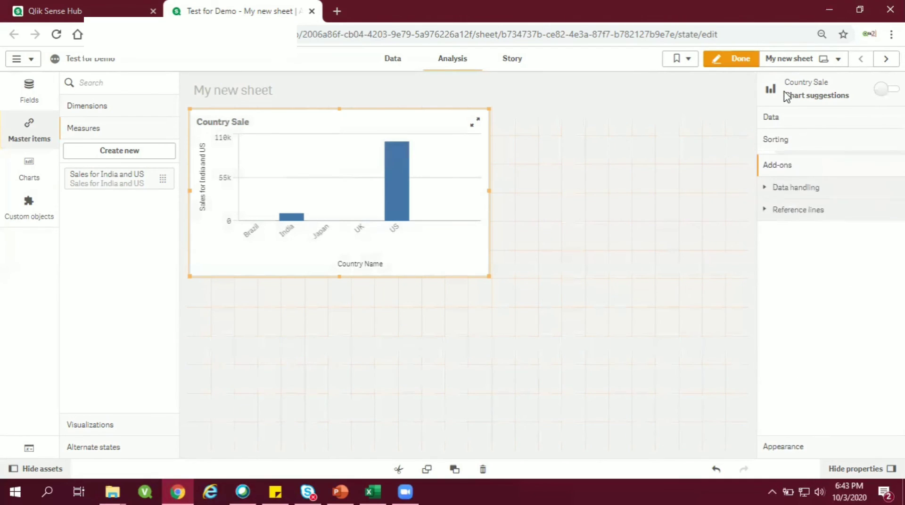
click(782, 190)
click(770, 210)
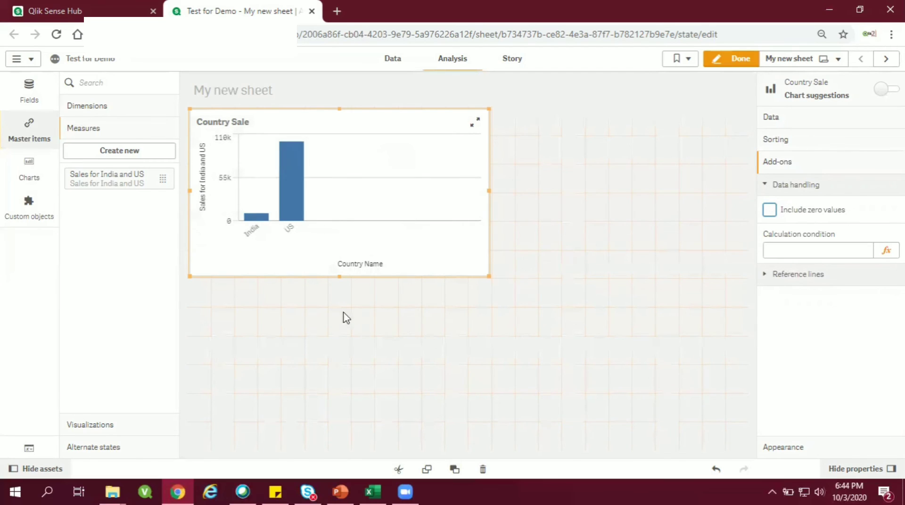
drag(483, 275, 424, 309)
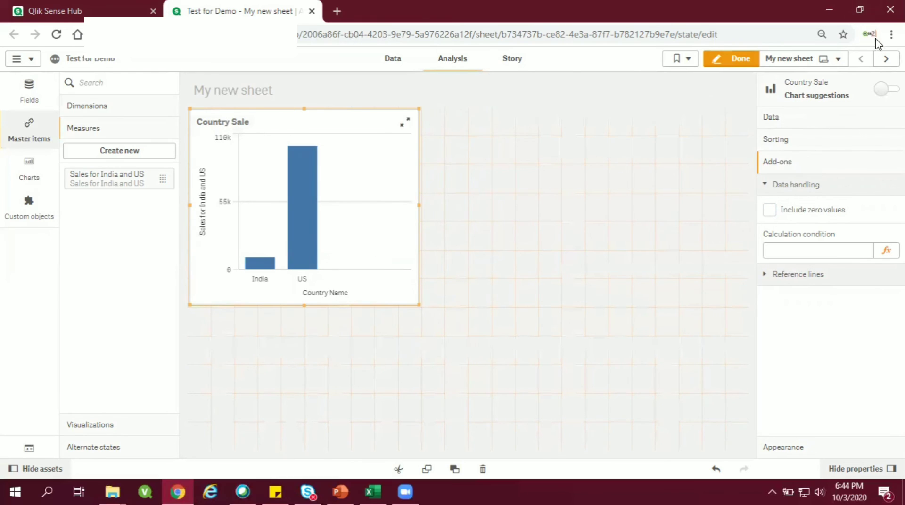
Step: On My new sheet (1), replace the pie chart's Sum of Sales angle measure with the master measure Sales for India and US
click(886, 59)
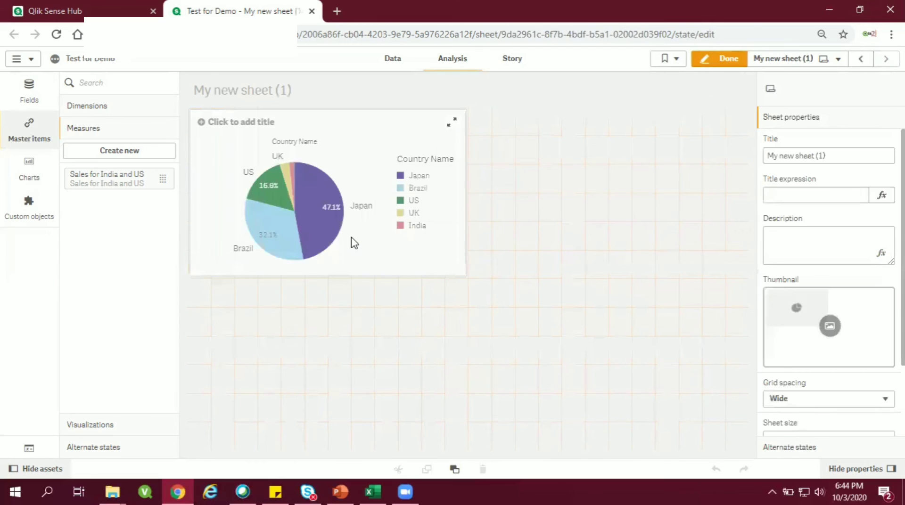
click(354, 244)
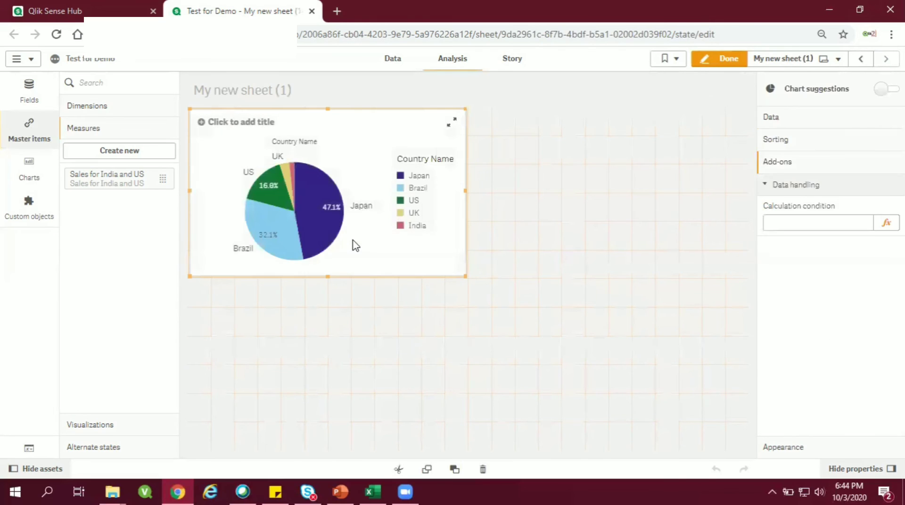
click(800, 127)
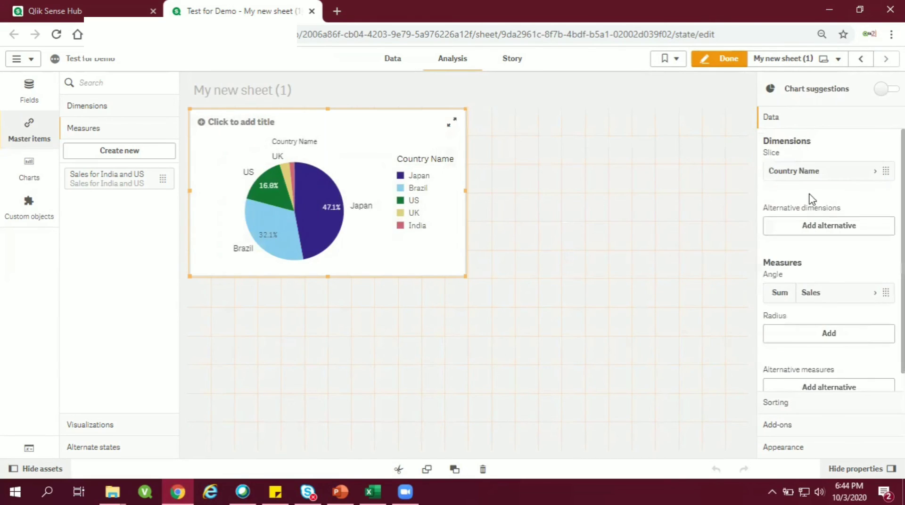
right_click(811, 293)
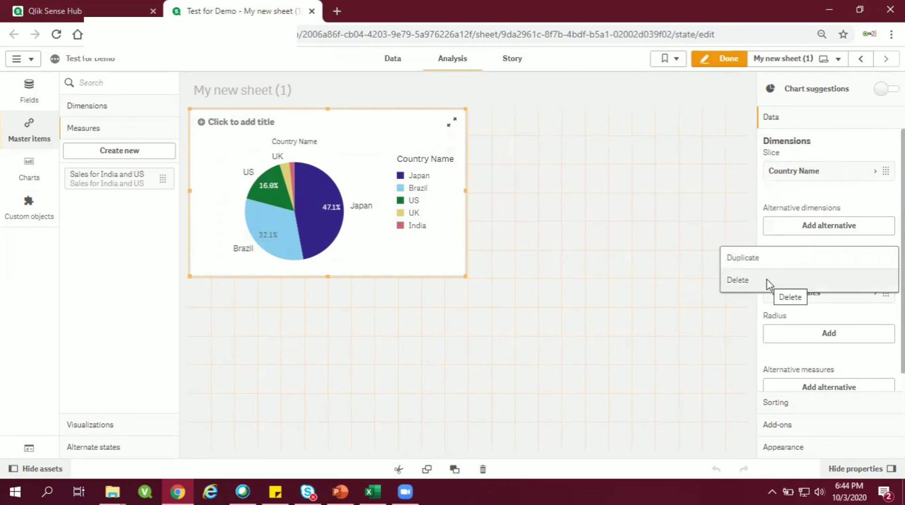
click(769, 281)
click(827, 294)
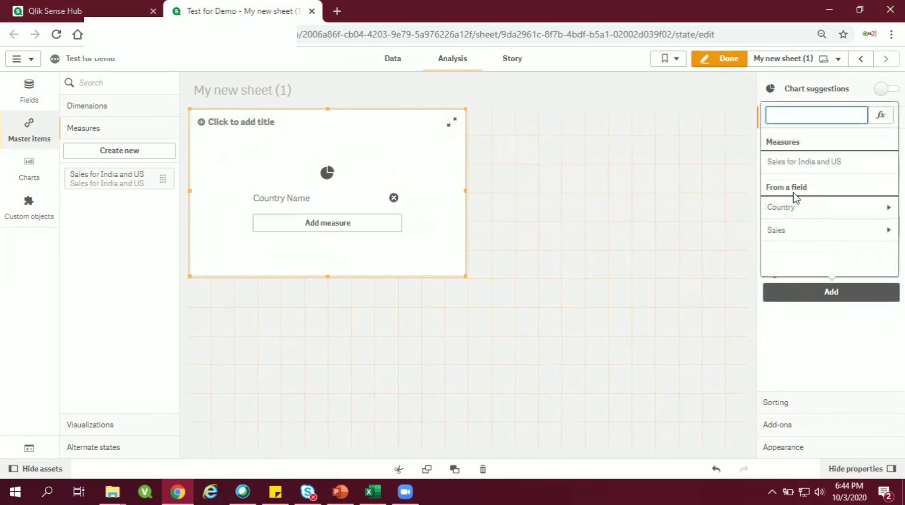
click(796, 162)
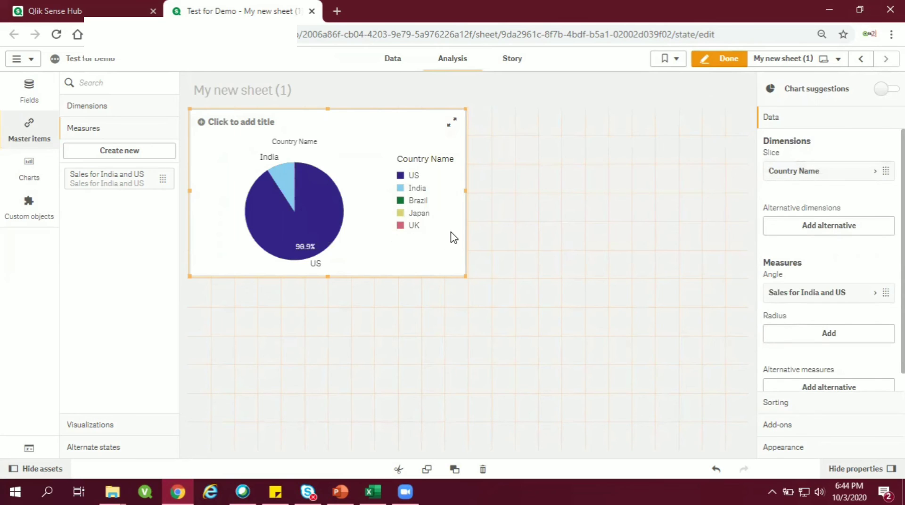
Step: Return to My new sheet and open the expression of the master measure Sales for India and US for editing
click(863, 65)
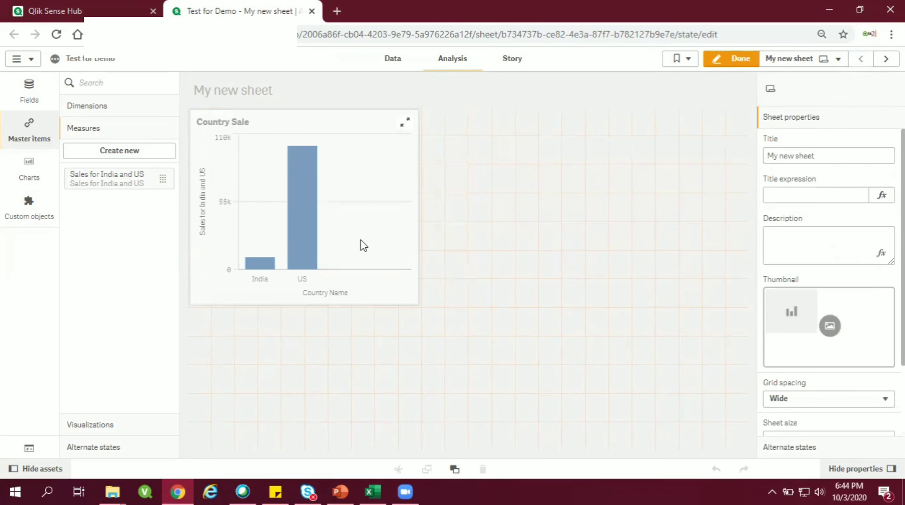
right_click(141, 182)
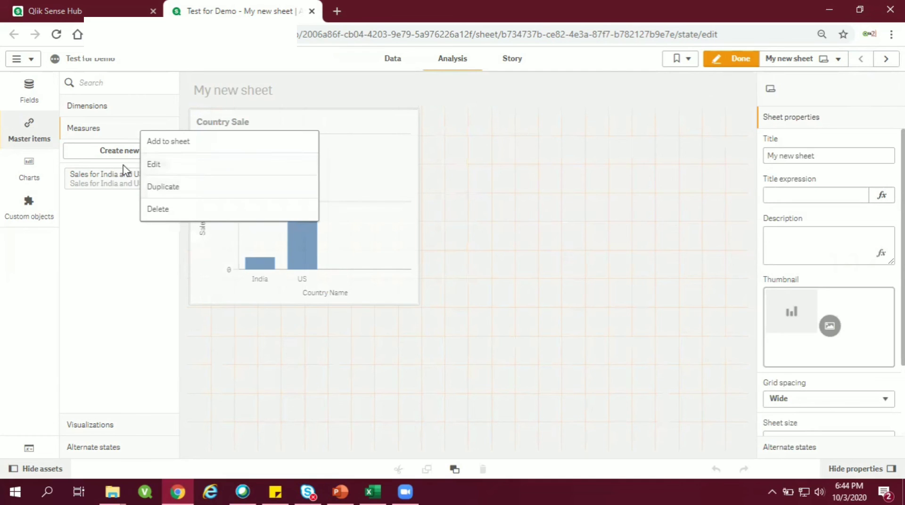
click(158, 165)
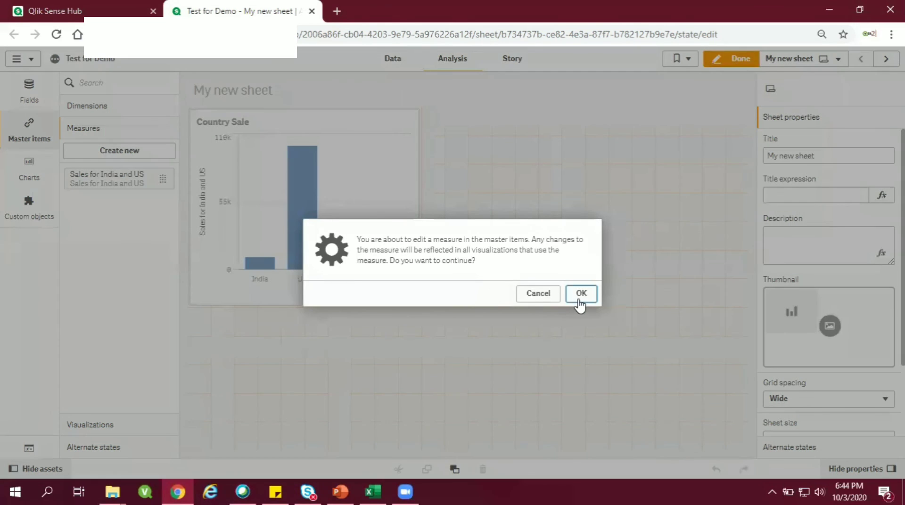
click(580, 294)
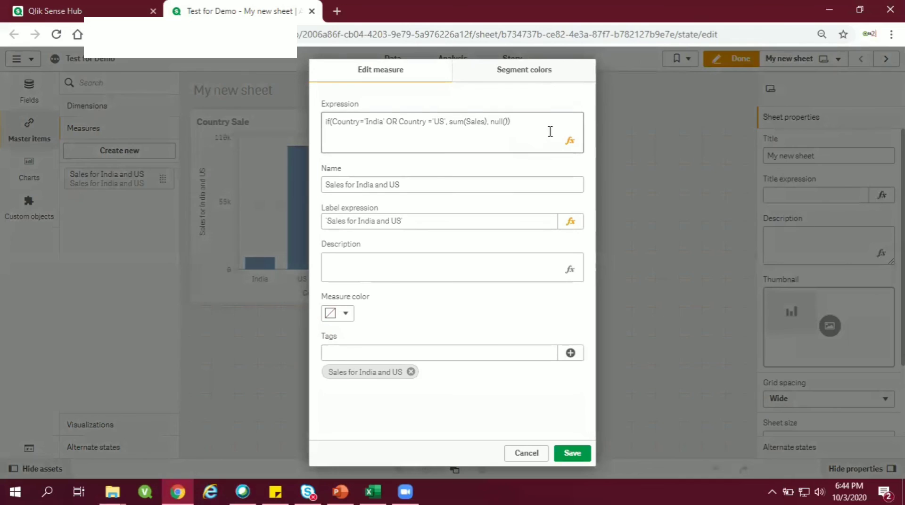
click(570, 141)
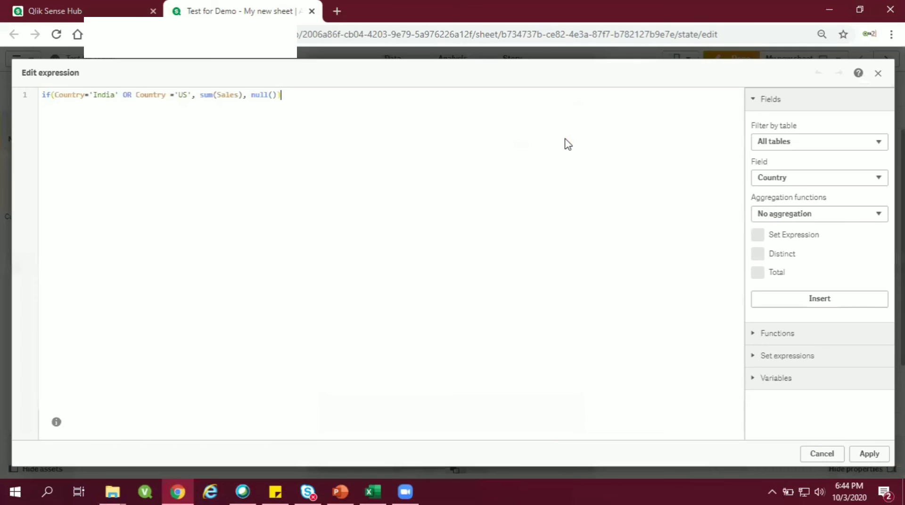
Step: Extend the if condition after Country ='US' with OR Country='UK'
click(191, 95)
text(OR )
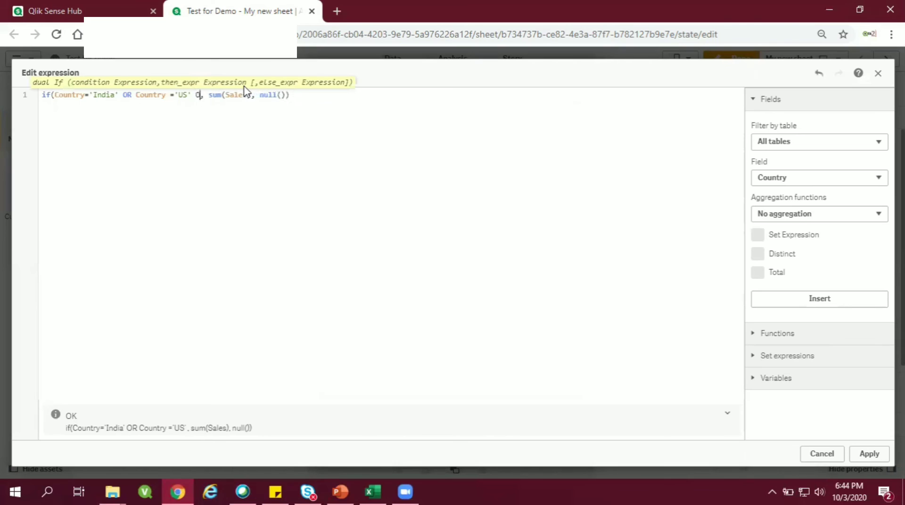
text(Cou)
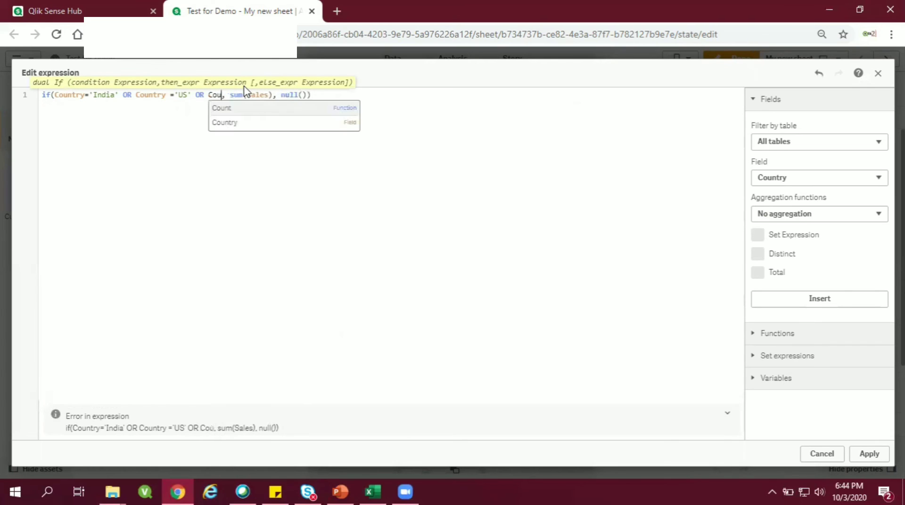
key(Down)
key(Return)
text(=)
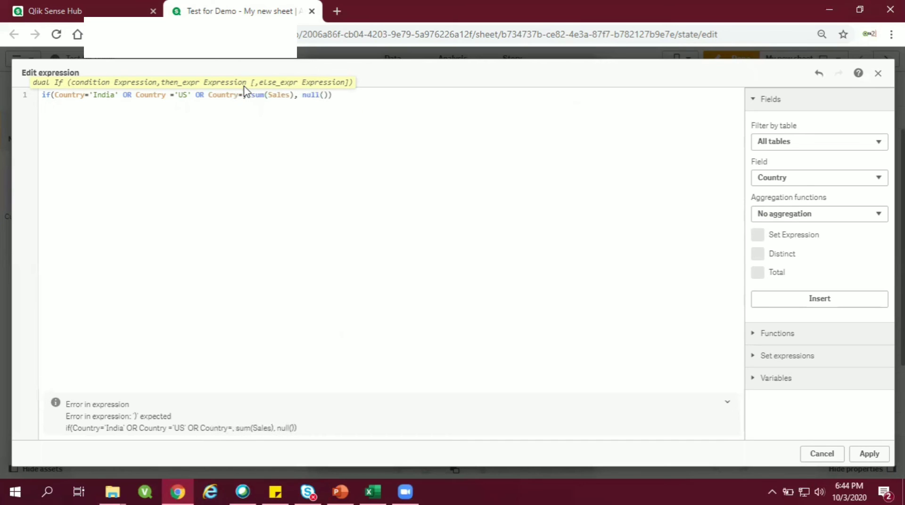
text(=)
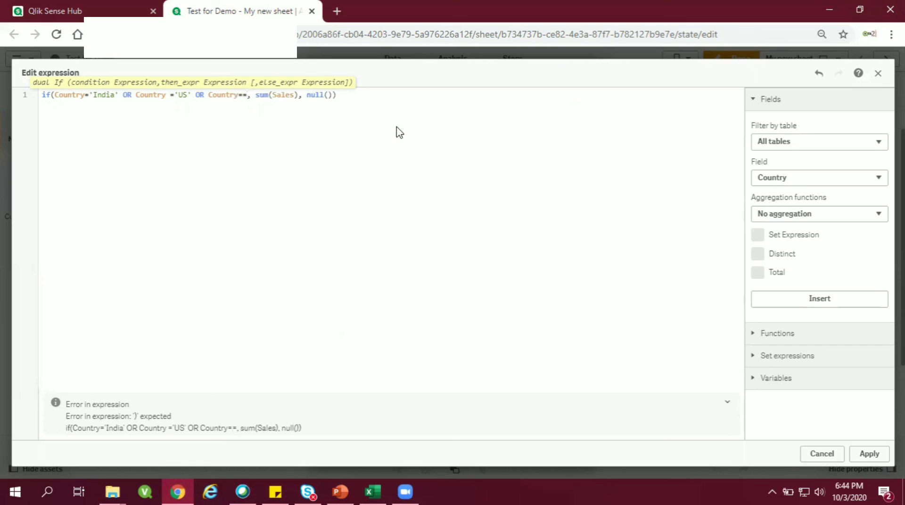
key(BackSpace)
text(')
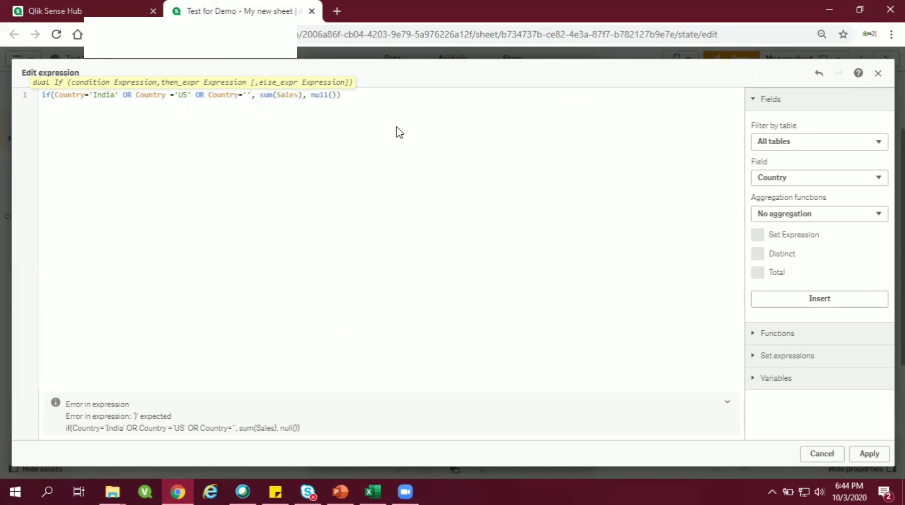
text(UK)
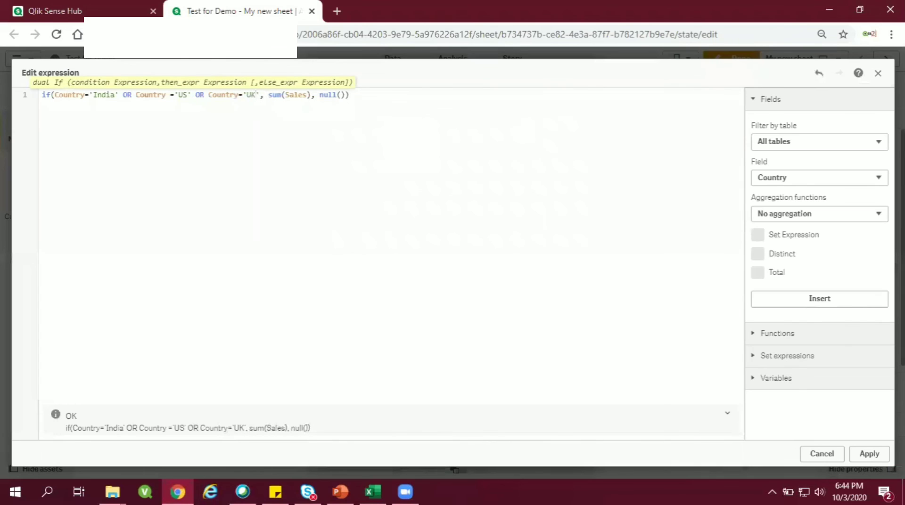
Step: Apply the expression, save the master measure, and view the Country Sale chart in full screen
click(867, 454)
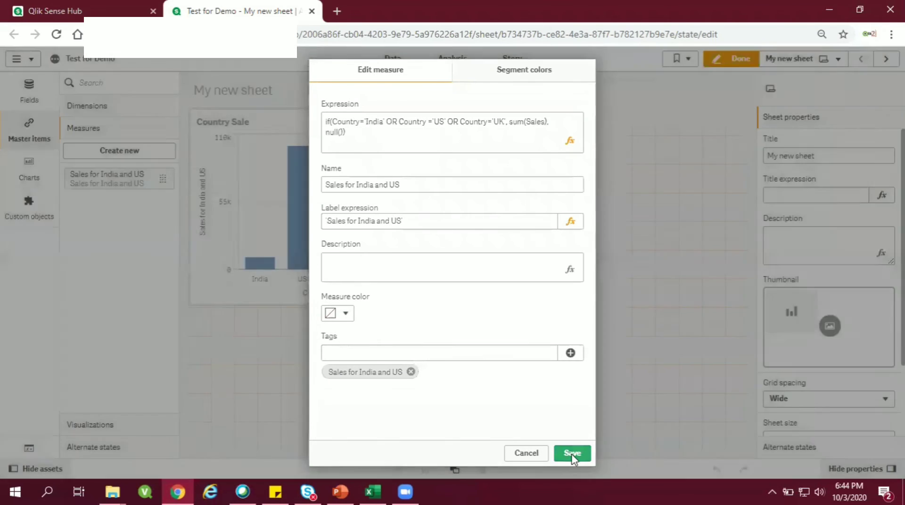
click(571, 454)
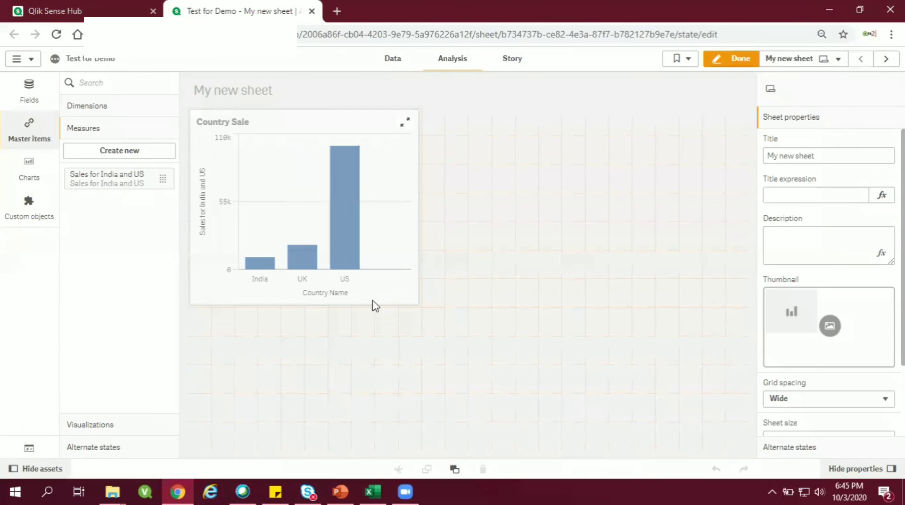
click(405, 123)
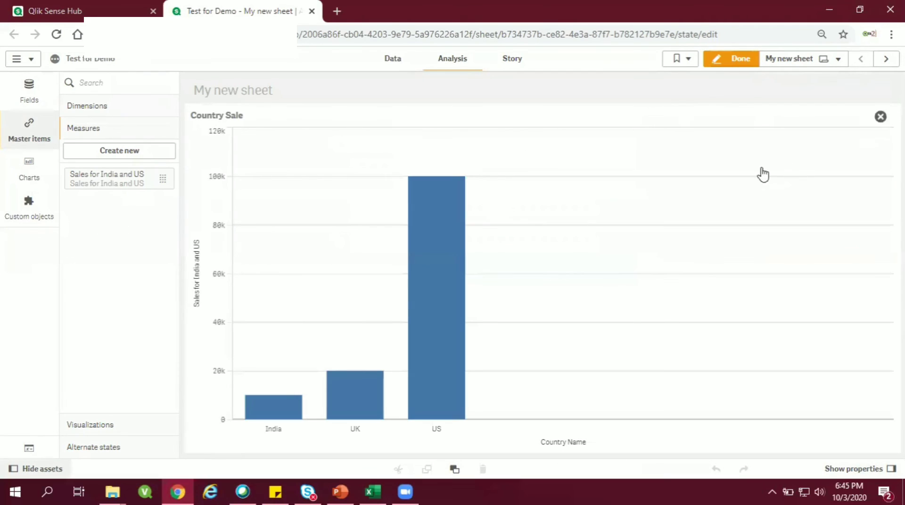
Step: Exit the full-screen Country Sale chart and make the pie chart on My new sheet (1) one grid row taller
click(881, 116)
click(886, 59)
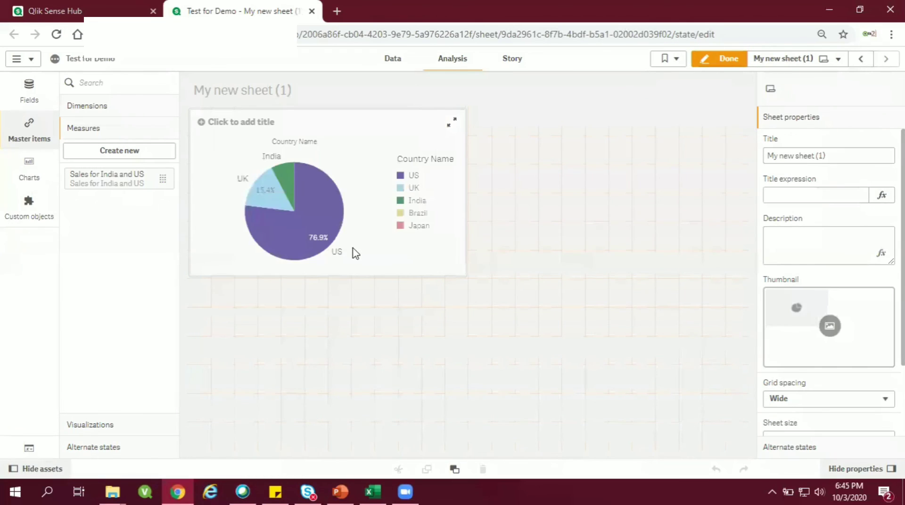
click(443, 262)
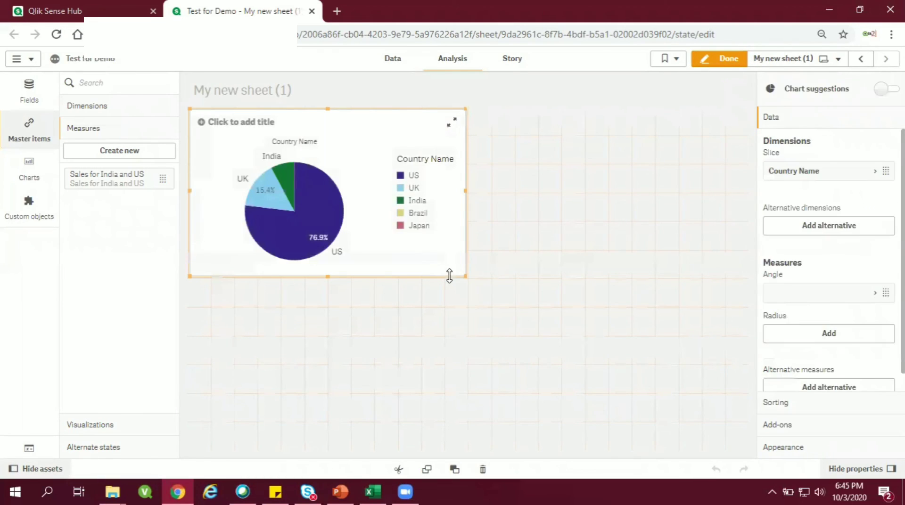
drag(467, 278, 471, 311)
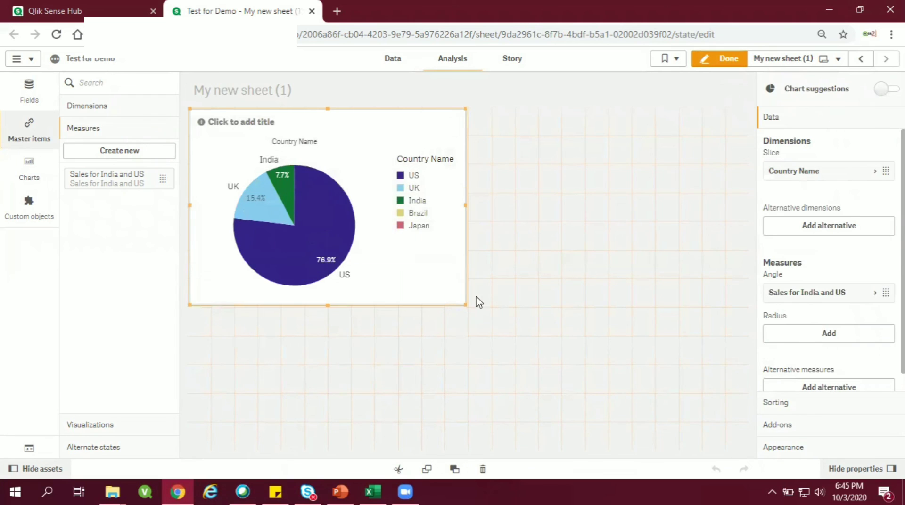
Step: Add the bar chart on My new sheet to the master items as Country Sale, with label expression 'Country Sale' and tag Country Sale
click(865, 61)
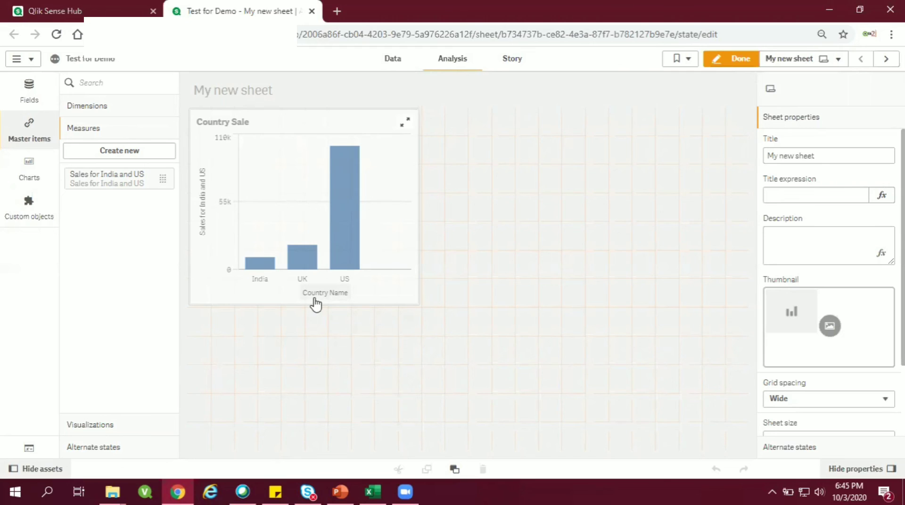
right_click(383, 173)
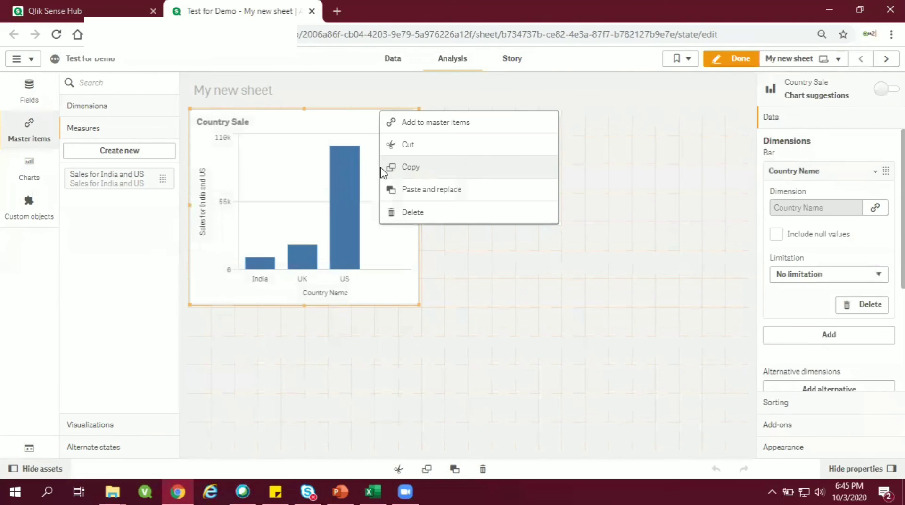
click(415, 124)
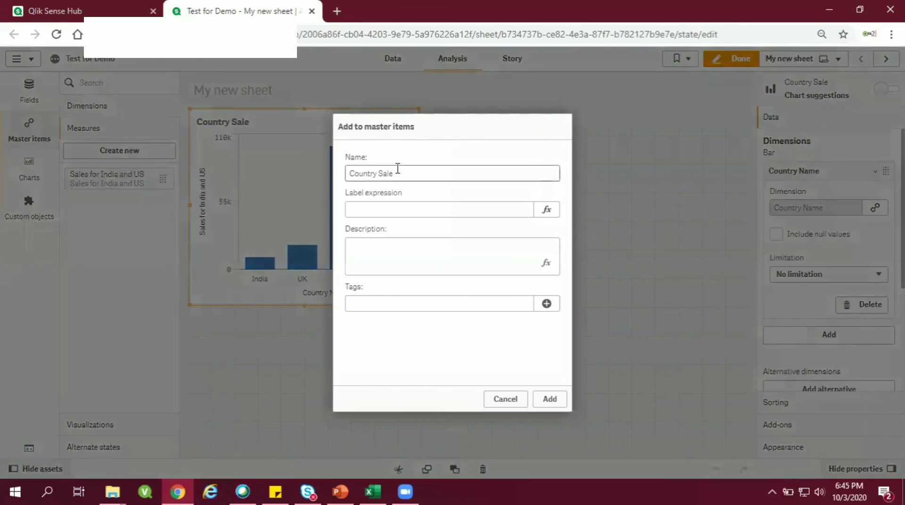
drag(405, 171, 326, 166)
key(ctrl+c)
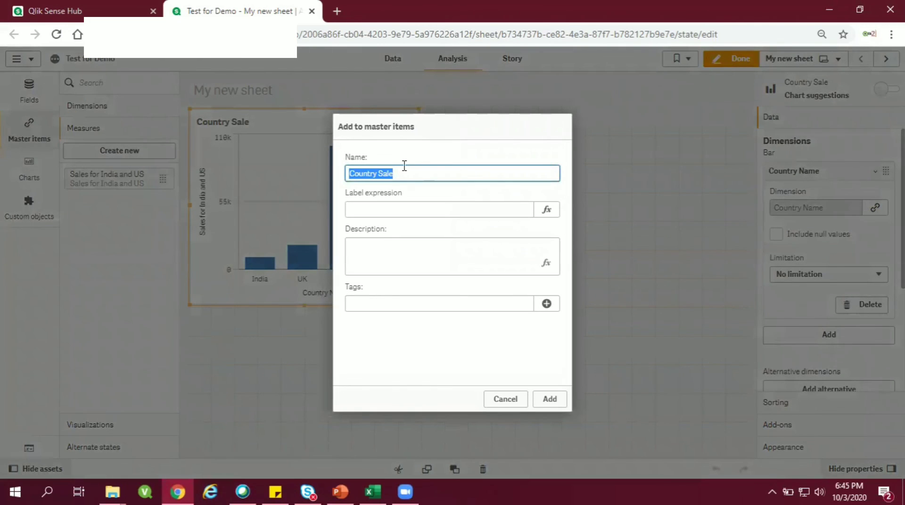
click(389, 212)
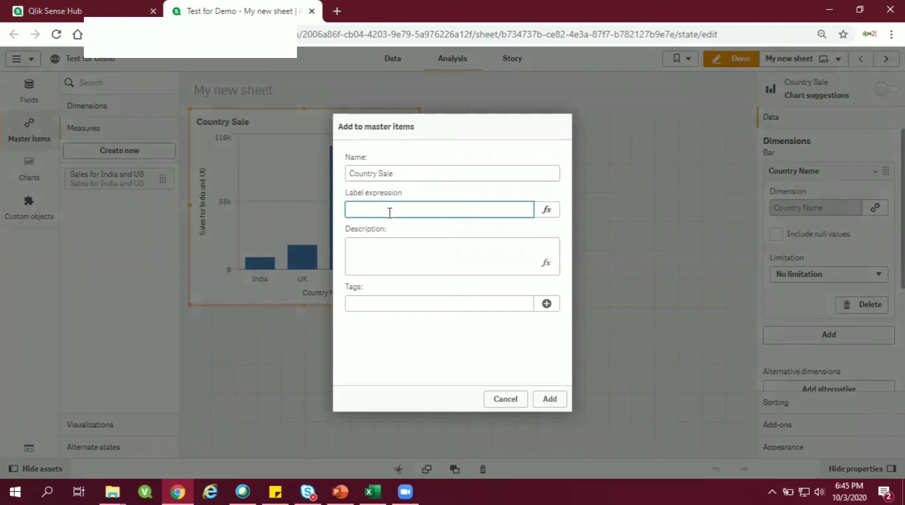
key(ctrl+v)
click(384, 302)
key(ctrl+v)
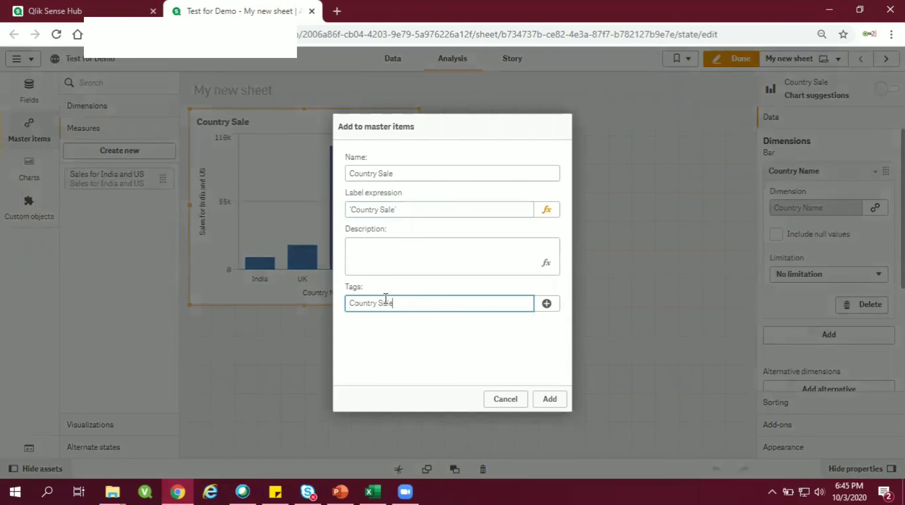
click(547, 303)
click(550, 399)
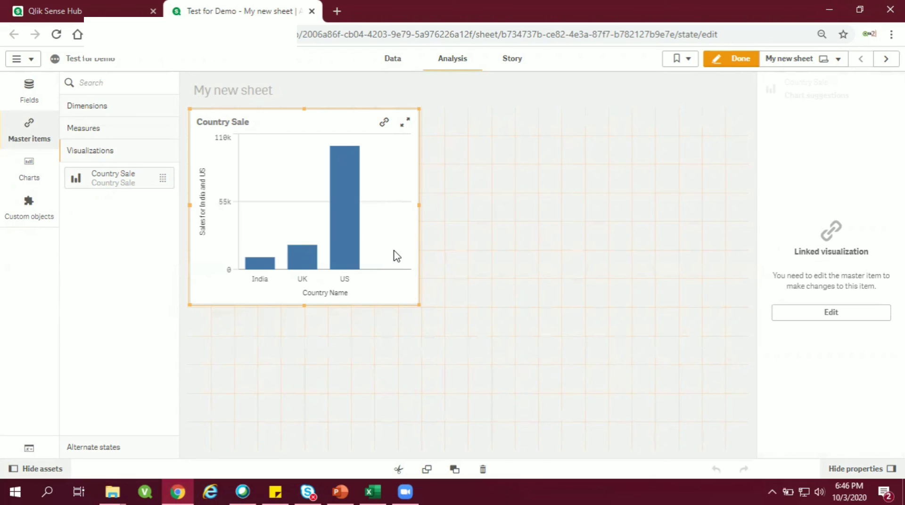
key(Delete)
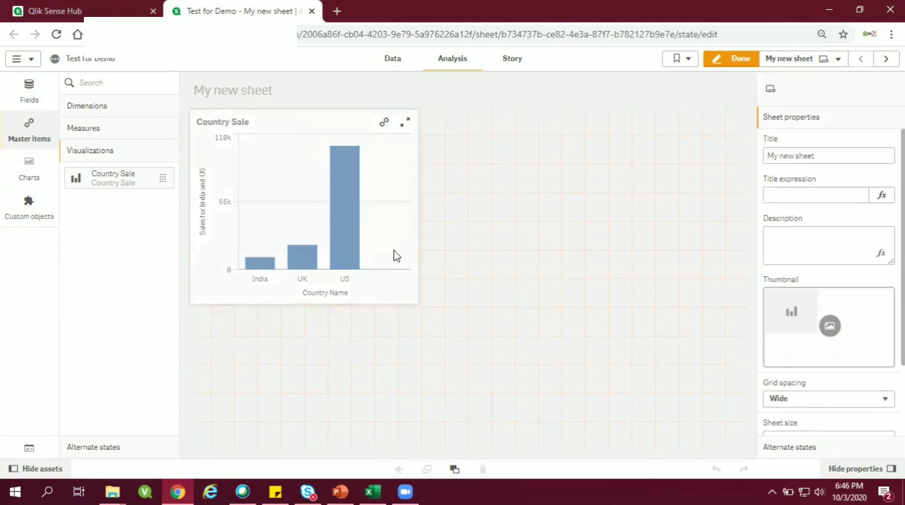
Step: Place the Country Sale master visualization beside the pie chart on My new sheet (1) and extend it to the pie chart's height
click(886, 58)
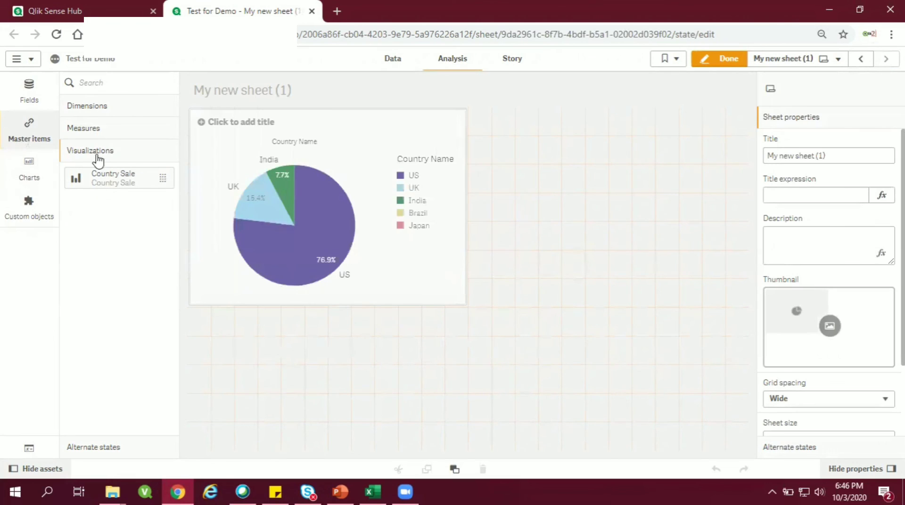
drag(107, 179, 653, 232)
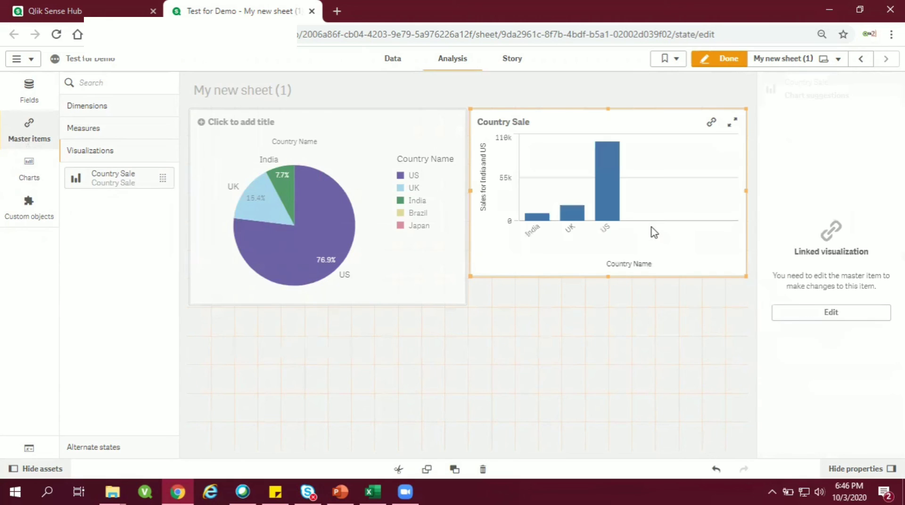
drag(606, 277, 608, 305)
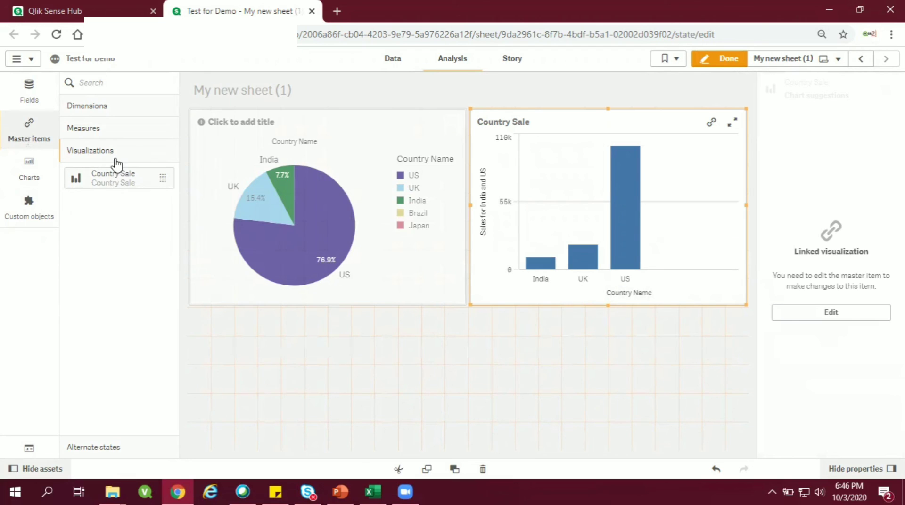
Step: Review the master items under dimensions, measures and visualizations
click(95, 109)
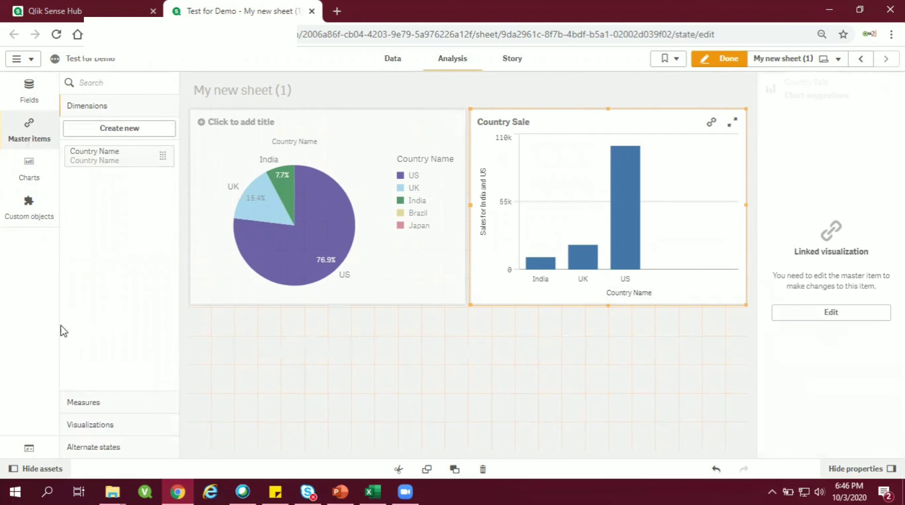
click(82, 404)
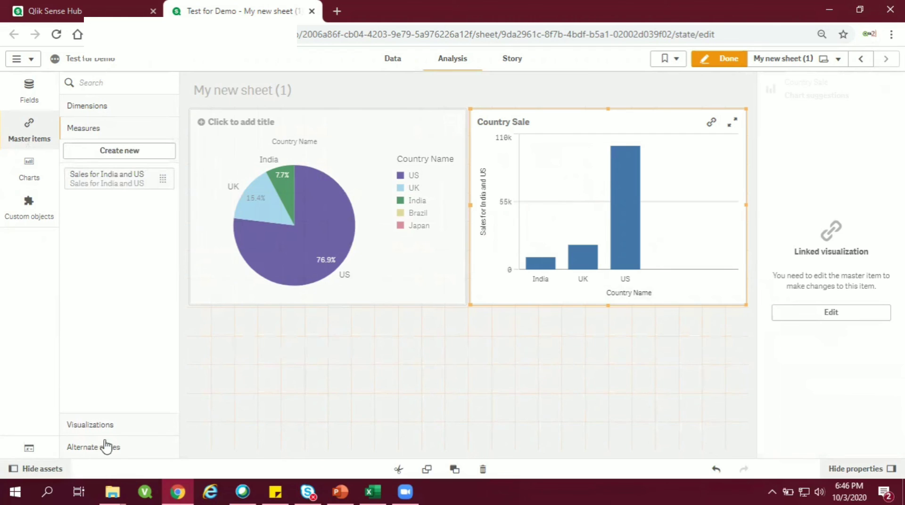
click(144, 427)
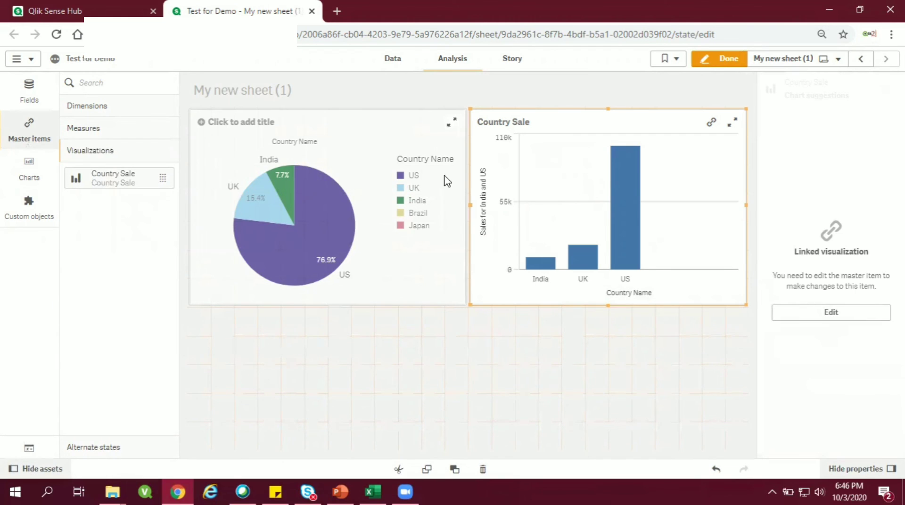